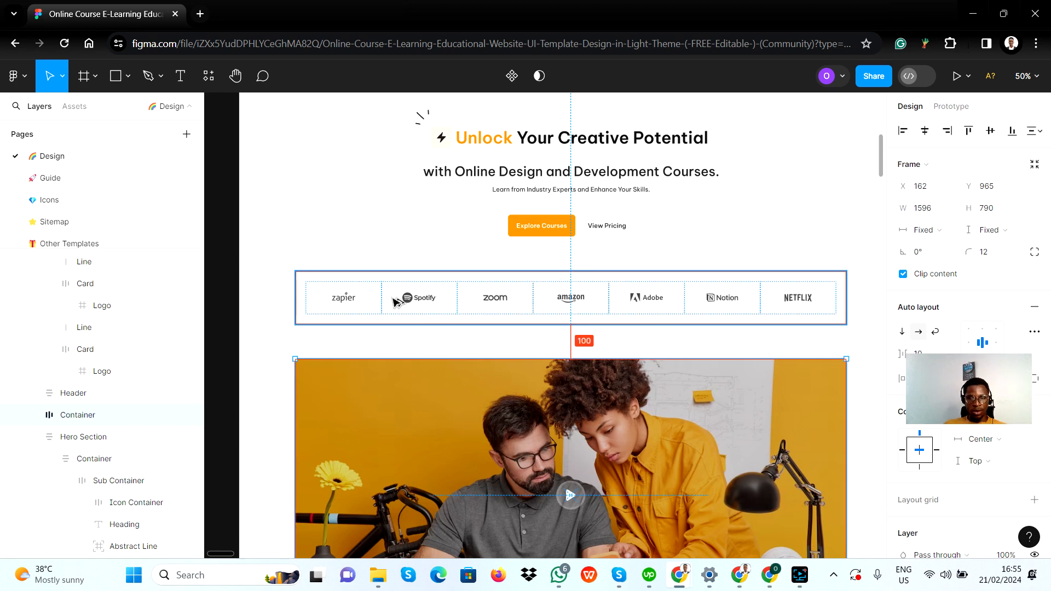
Compare the company logo row in the Figma design with the one on the Bubble page
{"action": "key", "text": "alt+Tab"}
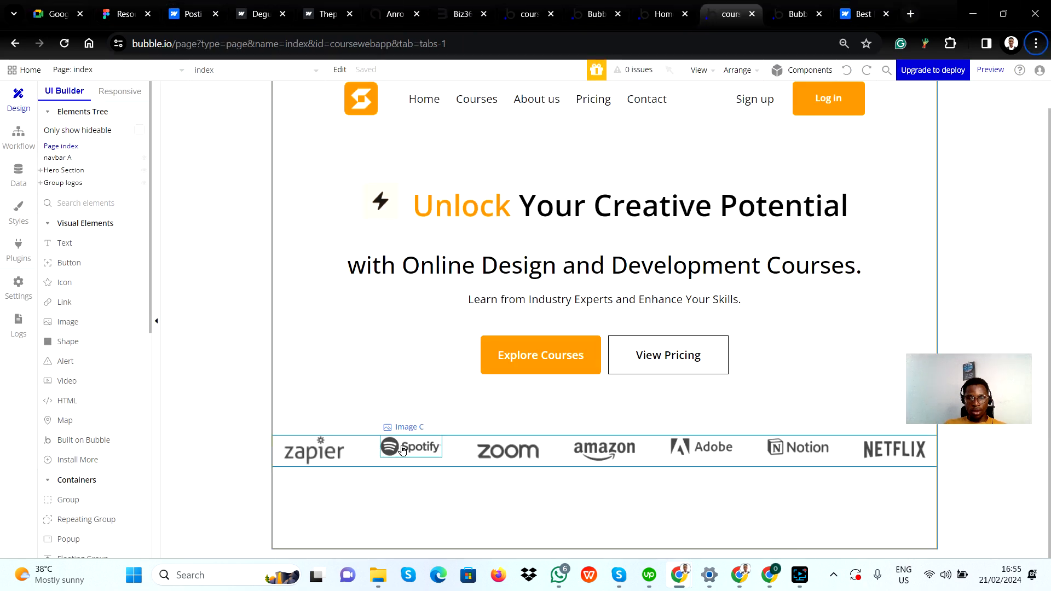
{"action": "key", "text": "alt+Tab"}
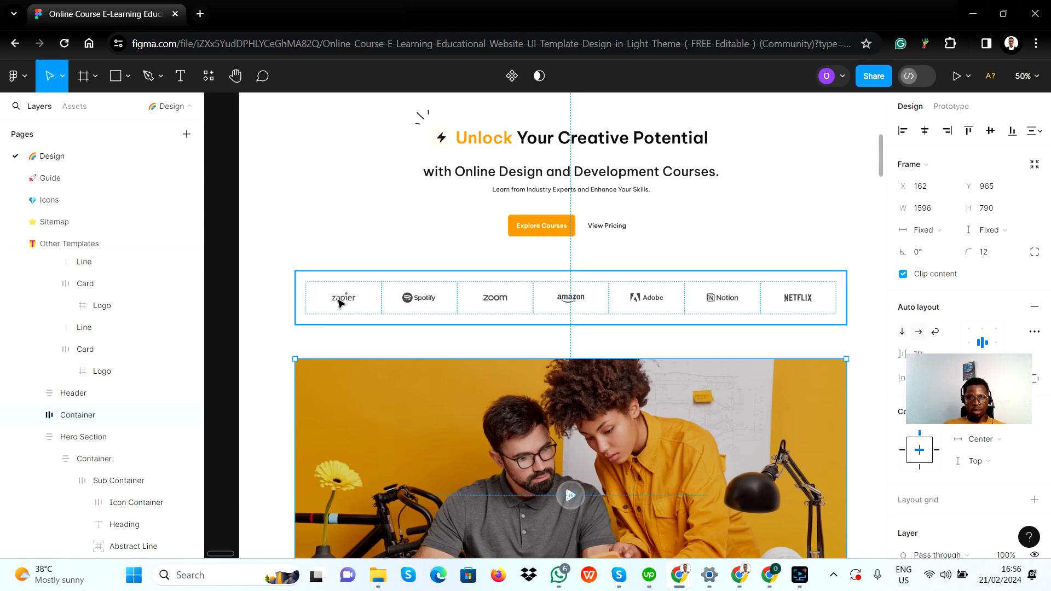
{"action": "key", "text": "alt+Tab"}
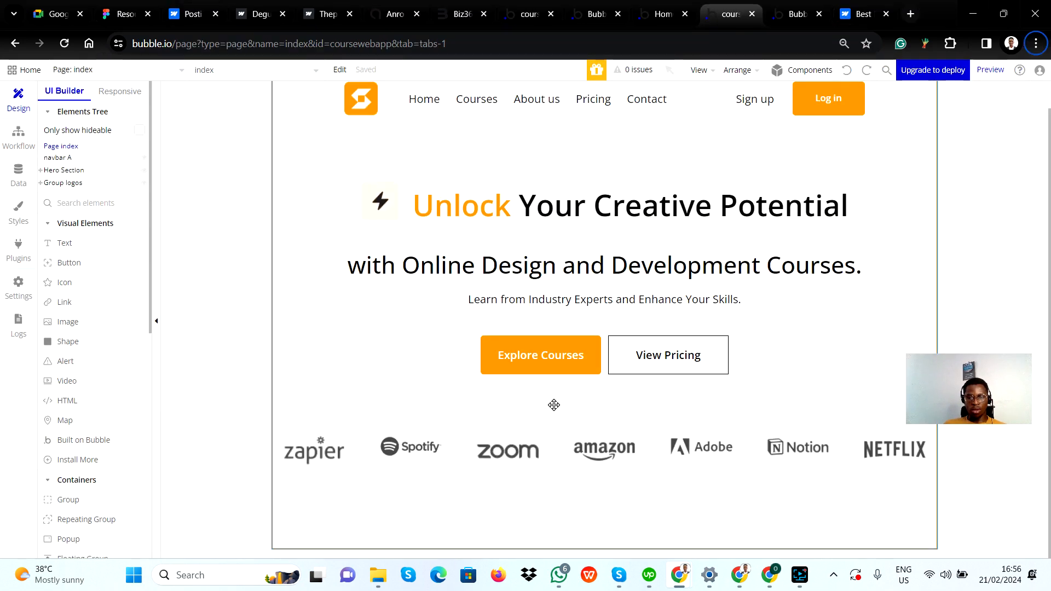
Set the left padding of the logos group beneath the hero buttons to 100 px
{"action": "left_click", "coordinate": [367, 450]}
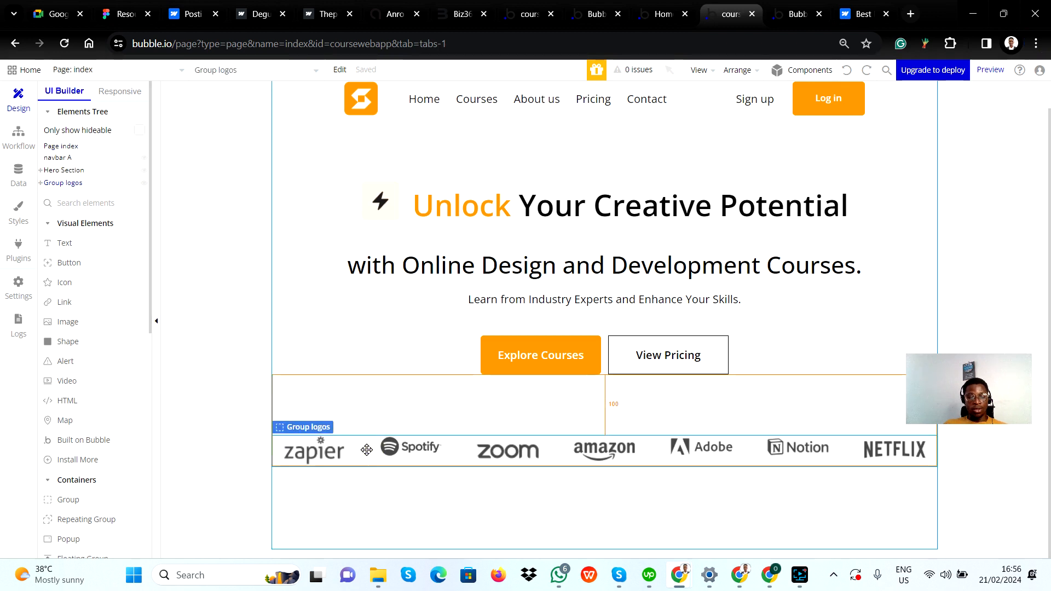
{"action": "double_click", "coordinate": [367, 450]}
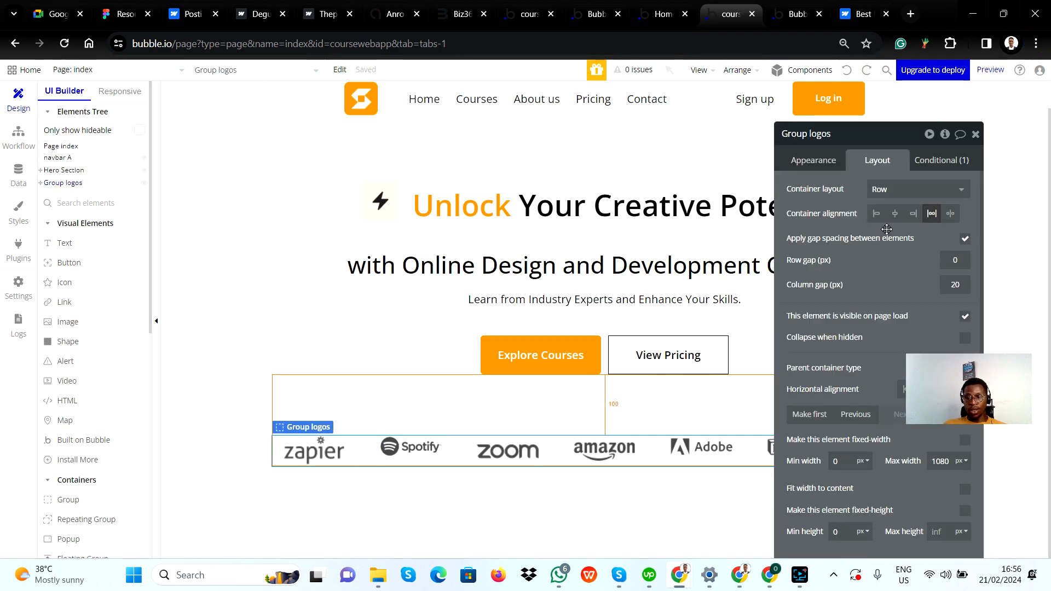
{"action": "scroll", "coordinate": [865, 446], "scroll_direction": "down", "scroll_amount": 5}
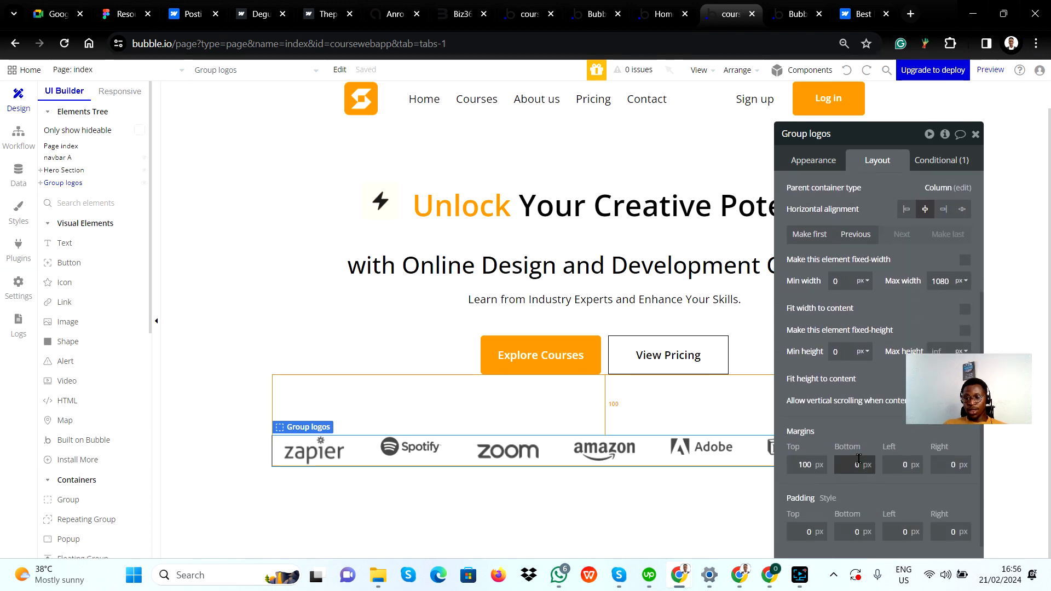
{"action": "left_click", "coordinate": [902, 531]}
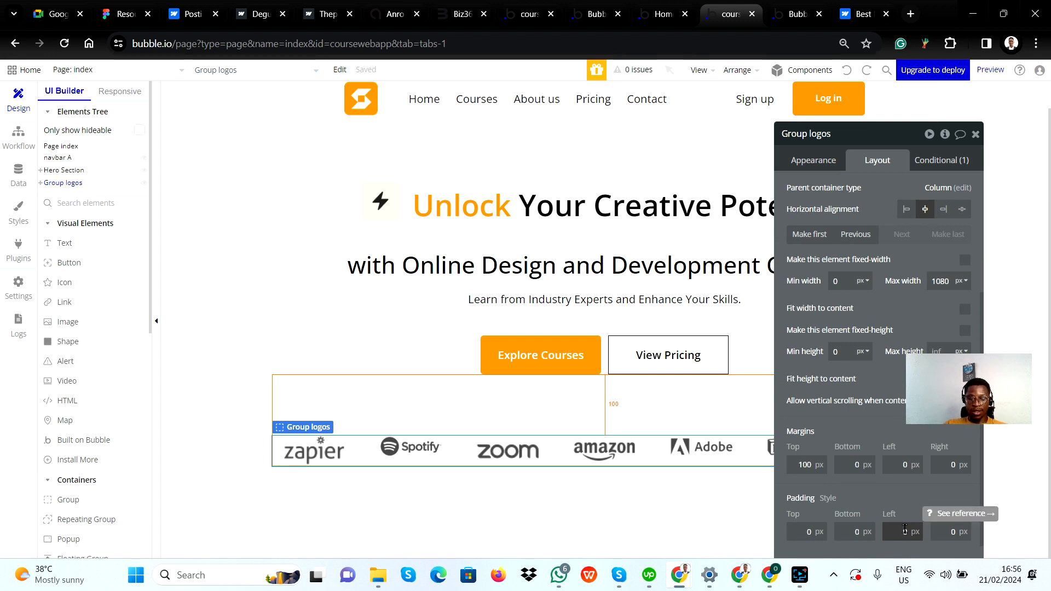
{"action": "type", "text": "500"}
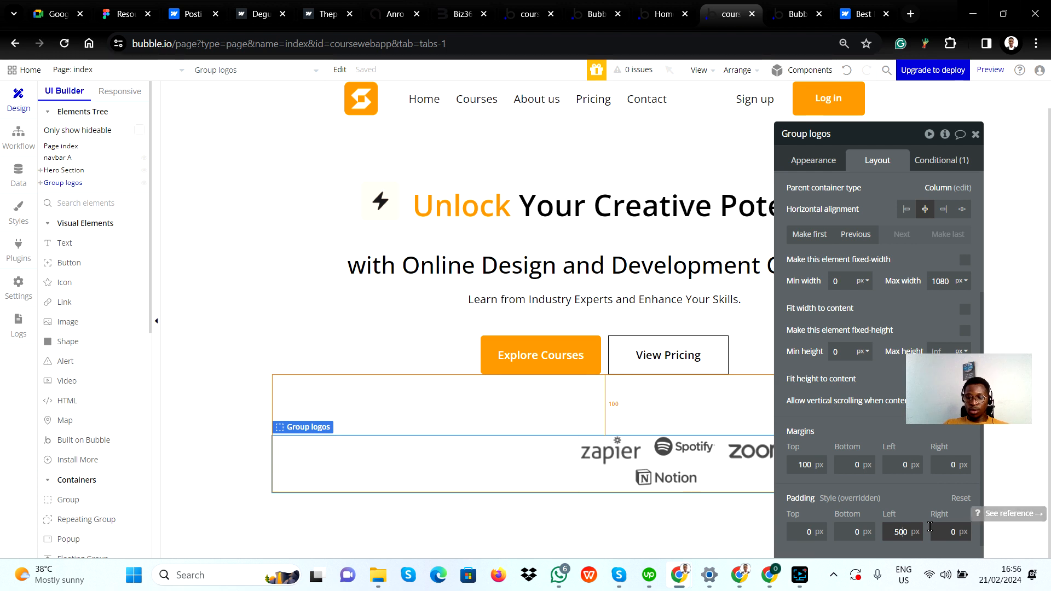
{"action": "key", "text": "BackSpace"}
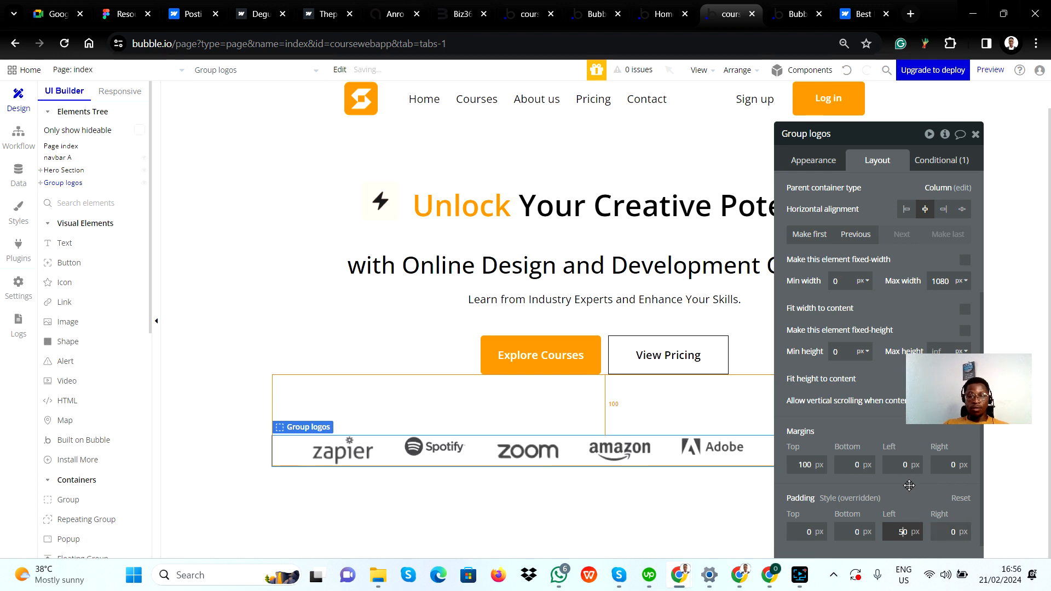
{"action": "double_click", "coordinate": [910, 533]}
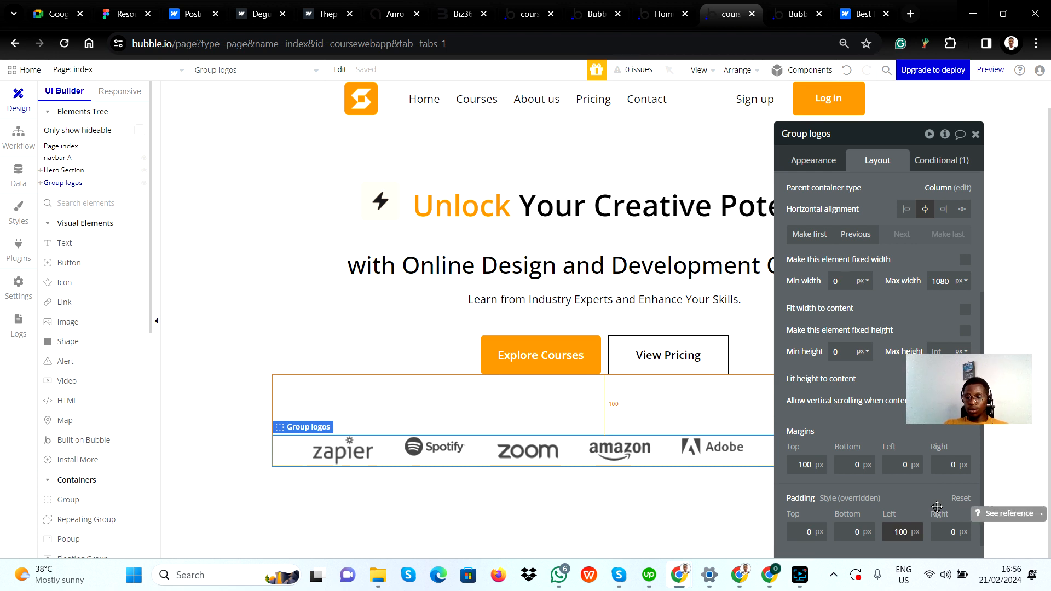
{"action": "type", "text": "100"}
{"action": "left_click", "coordinate": [909, 500]}
Set the logos group's right padding to 100 px and close its property editor
{"action": "left_click", "coordinate": [951, 533]}
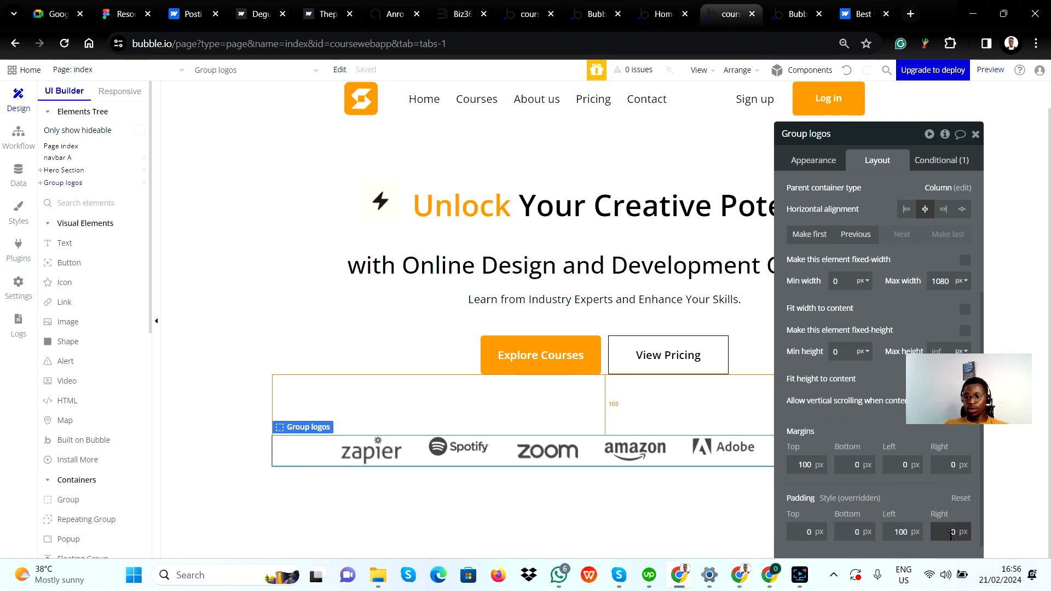
{"action": "double_click", "coordinate": [951, 532]}
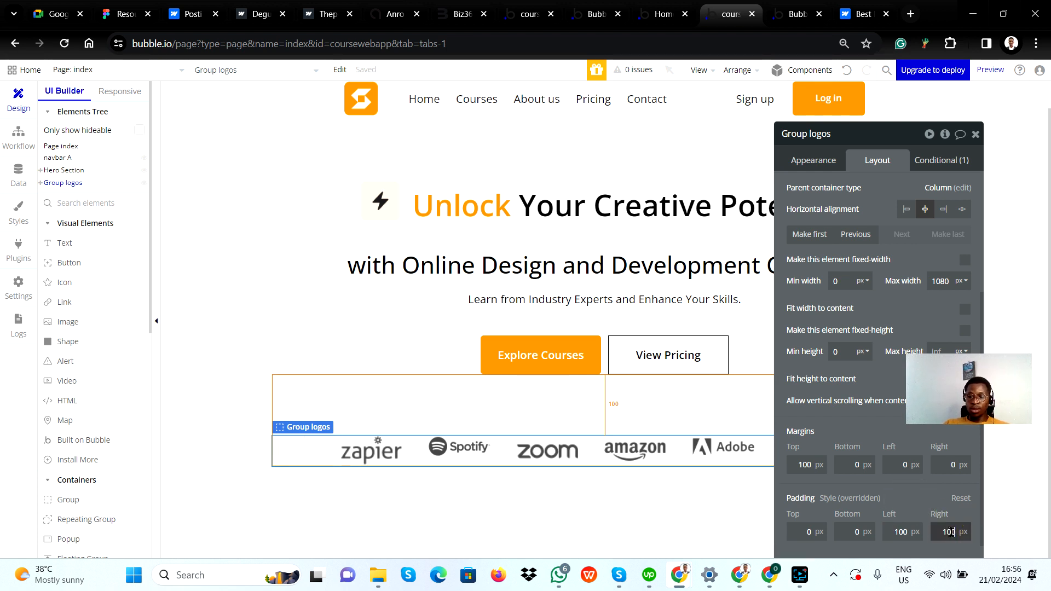
{"action": "left_click", "coordinate": [917, 499]}
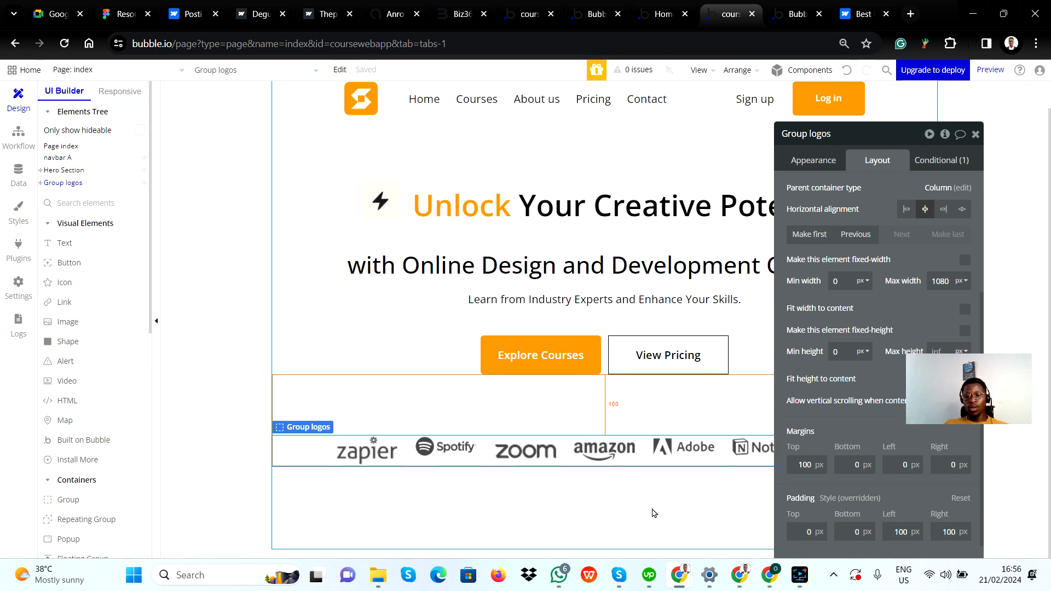
{"action": "left_click", "coordinate": [975, 134]}
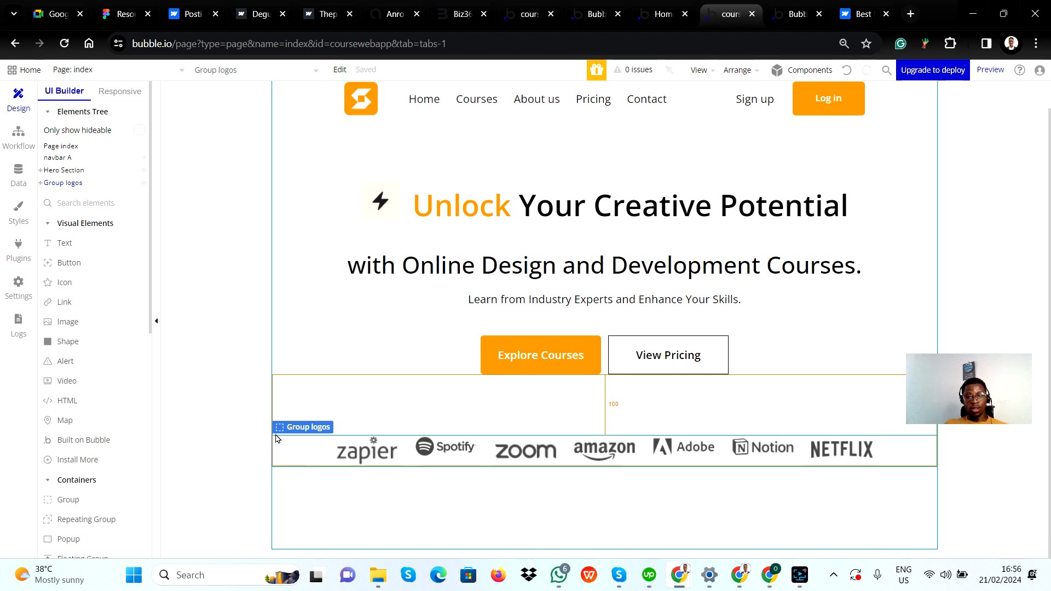
{"action": "left_click", "coordinate": [251, 431]}
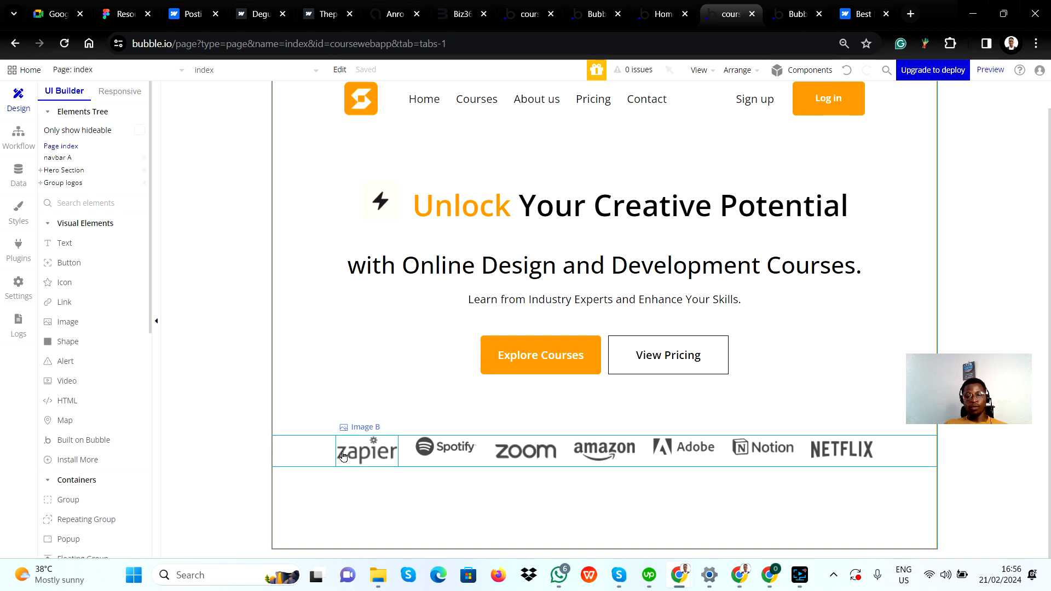
Set the vertical alignment of the Spotify, Adobe and Notion logos to centre within their row
{"action": "double_click", "coordinate": [444, 449]}
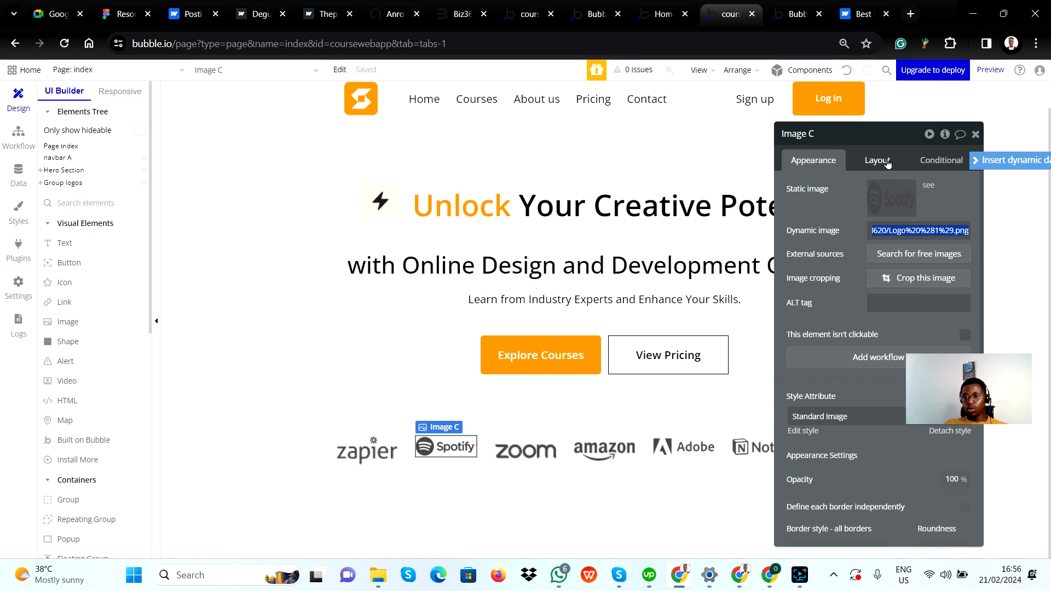
{"action": "left_click", "coordinate": [878, 160]}
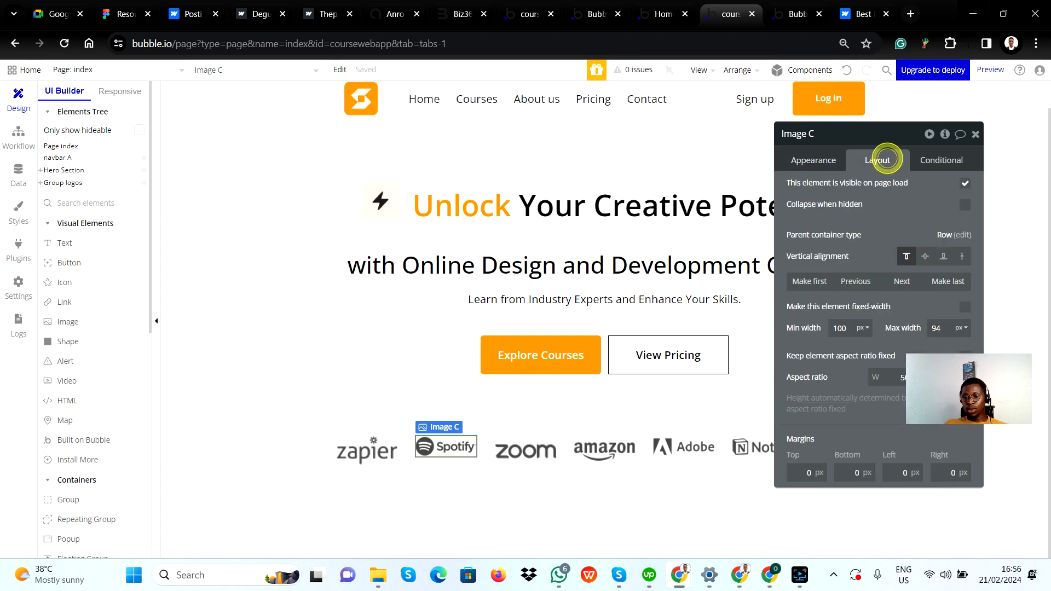
{"action": "left_click", "coordinate": [929, 259]}
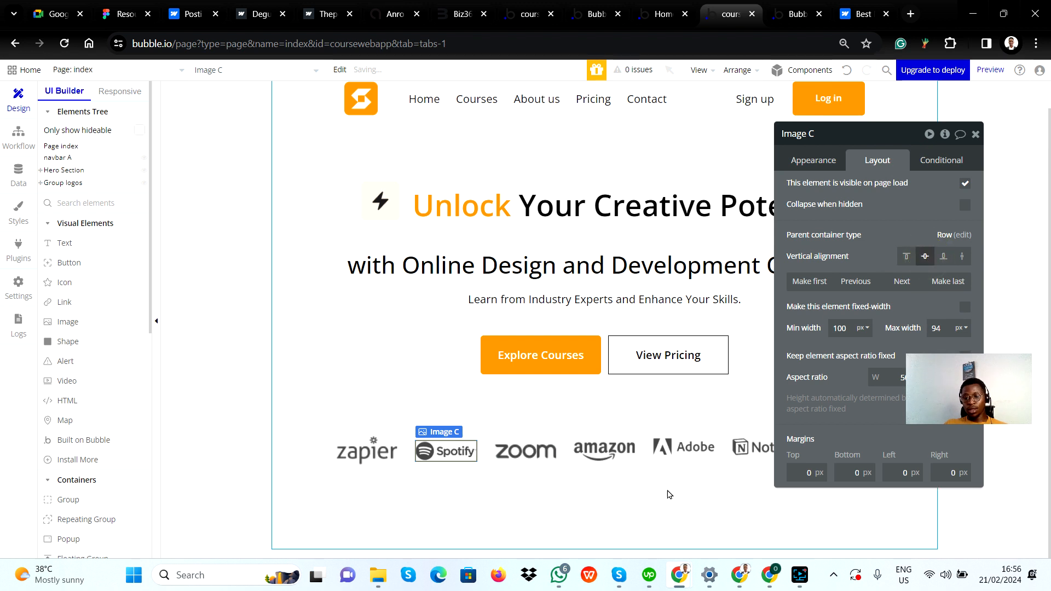
{"action": "left_click", "coordinate": [684, 449]}
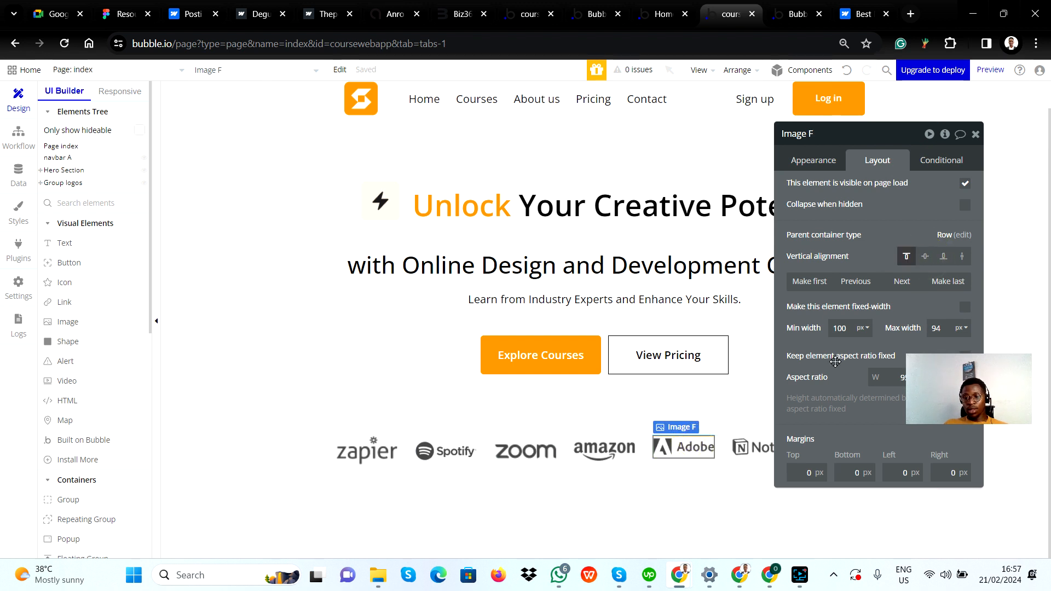
{"action": "left_click", "coordinate": [925, 256]}
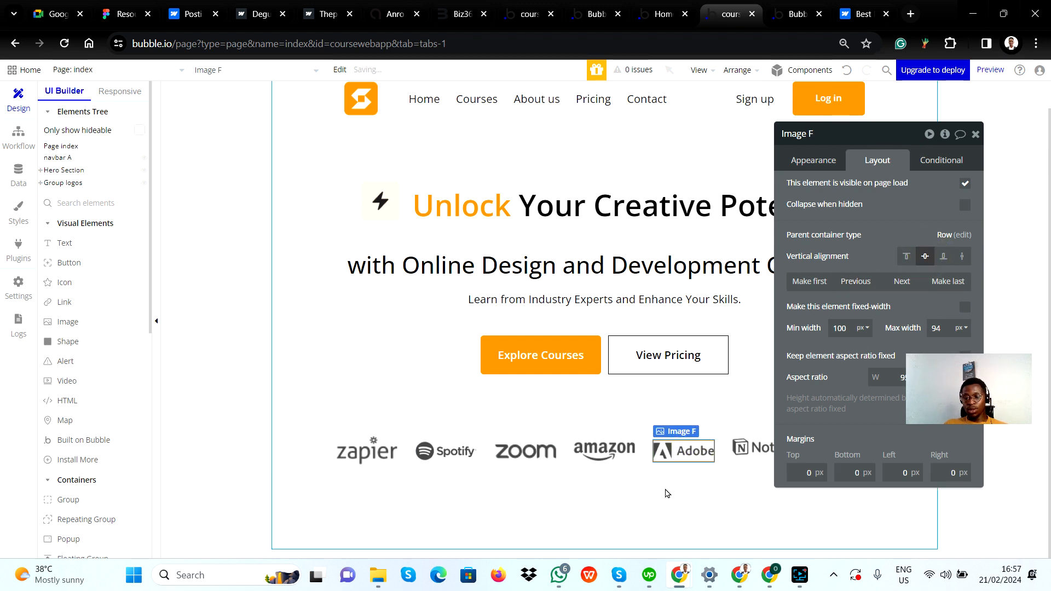
{"action": "left_click", "coordinate": [745, 444]}
{"action": "left_click", "coordinate": [926, 256]}
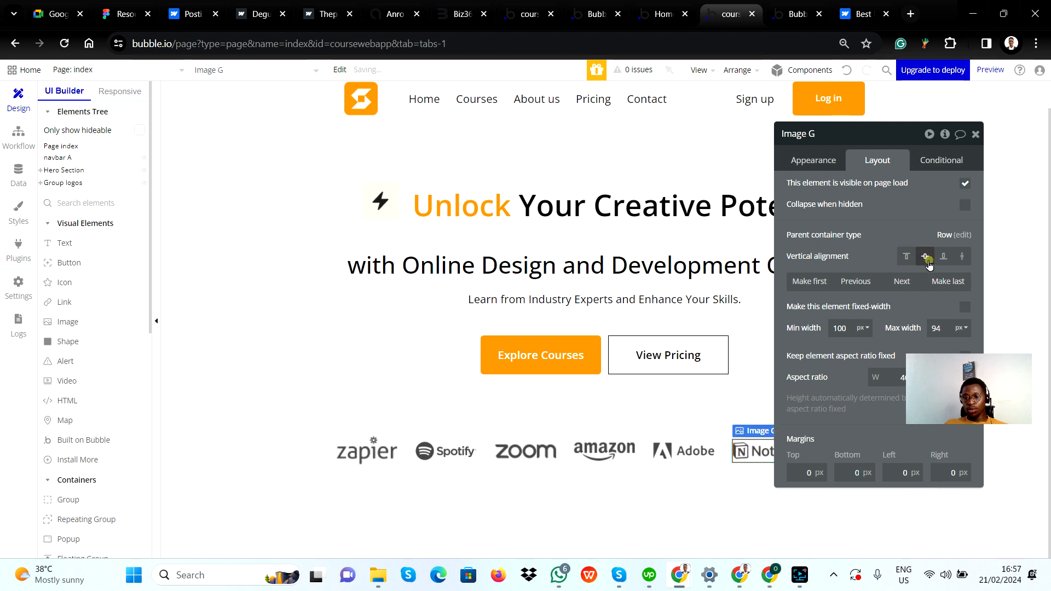
{"action": "left_click", "coordinate": [668, 526]}
Centre the Amazon and Zoom logos vertically within the logo row
{"action": "left_click", "coordinate": [602, 447]}
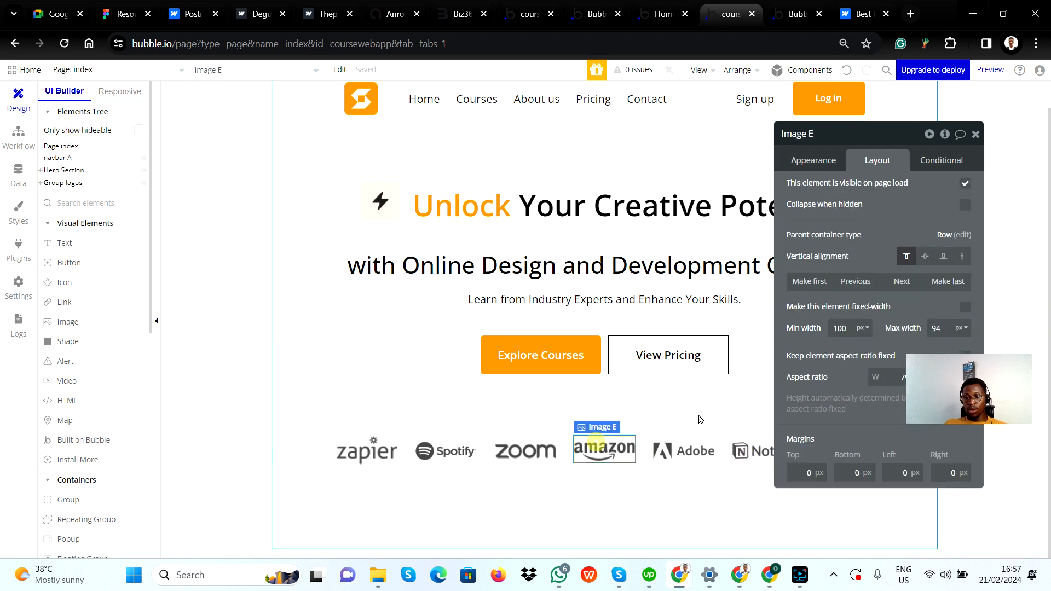
{"action": "left_click", "coordinate": [925, 256]}
{"action": "left_click", "coordinate": [547, 459]}
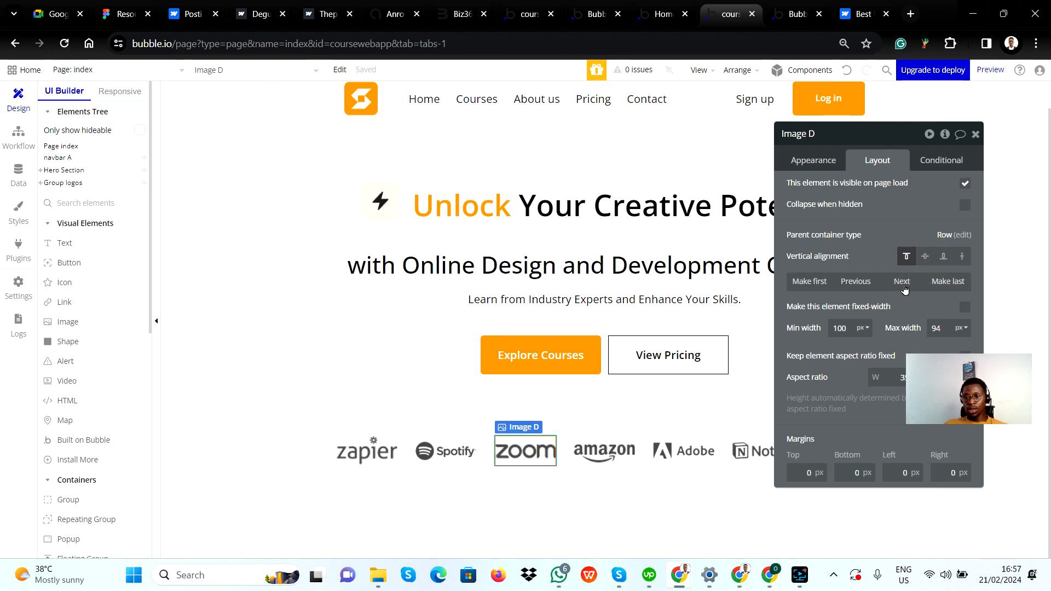
{"action": "left_click", "coordinate": [925, 256]}
{"action": "left_click", "coordinate": [649, 479]}
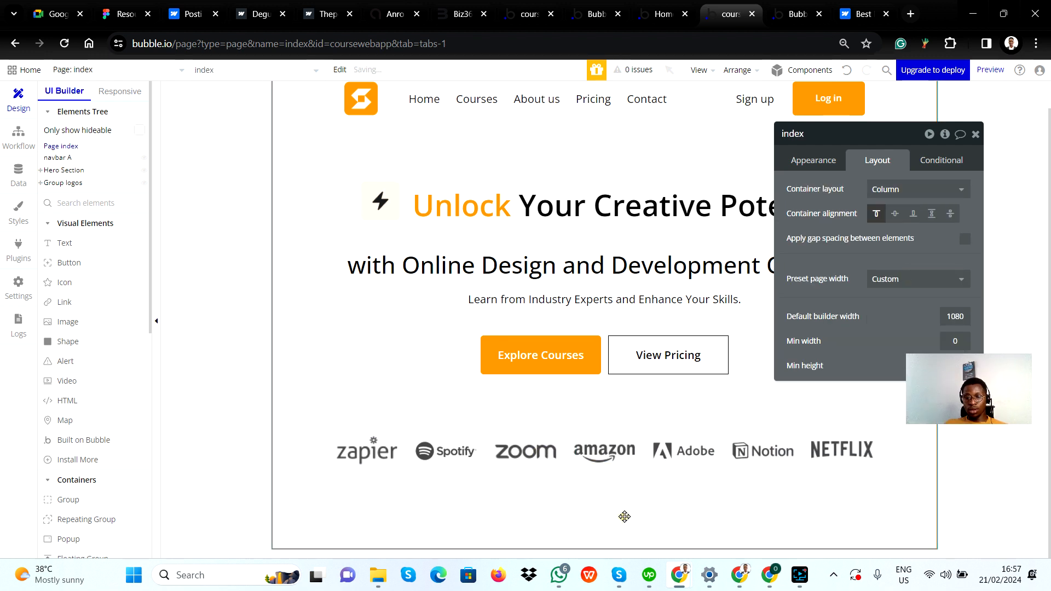
Centre the Netflix and Zapier logos vertically within the row and close the property editor
{"action": "left_click", "coordinate": [854, 446]}
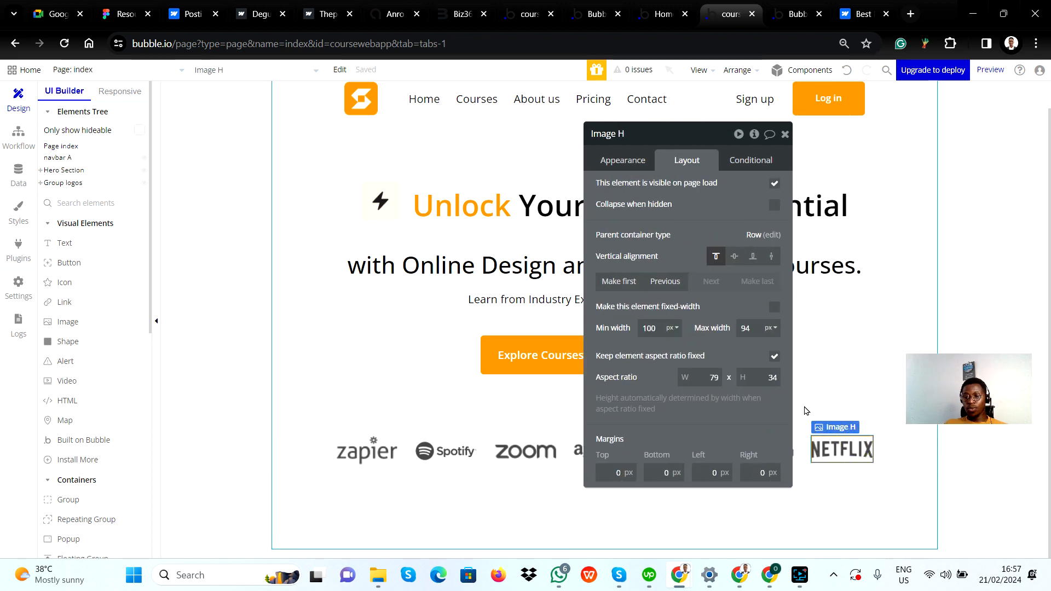
{"action": "left_click", "coordinate": [735, 257]}
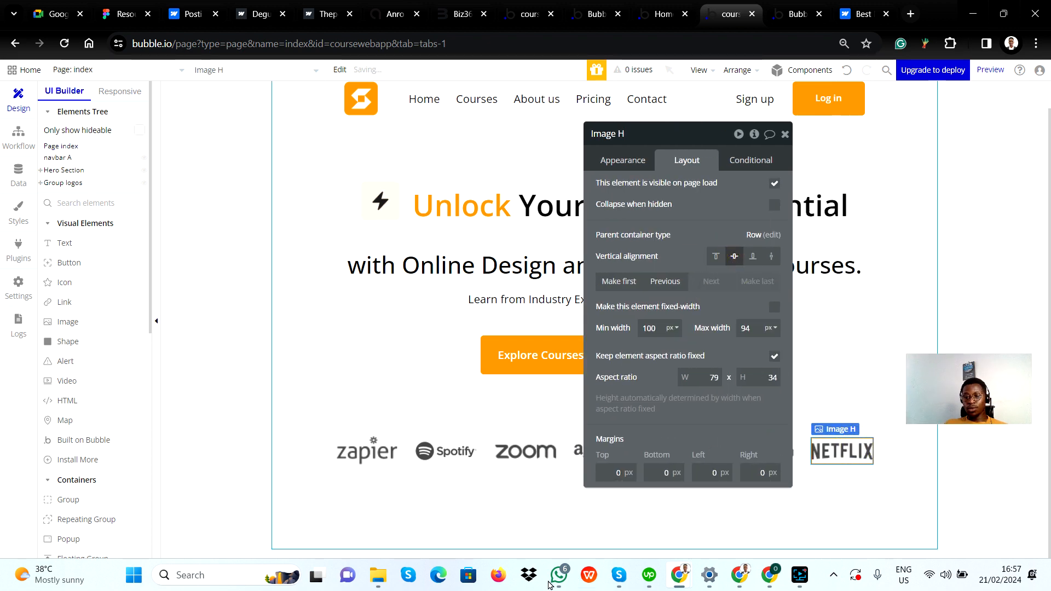
{"action": "left_click", "coordinate": [474, 519]}
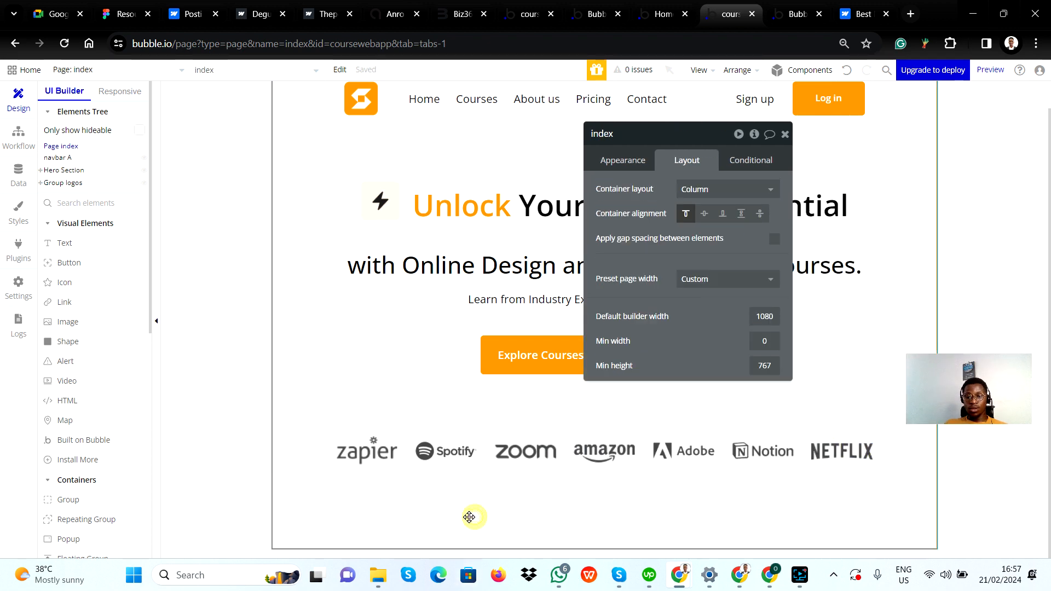
{"action": "left_click", "coordinate": [389, 459]}
{"action": "left_click", "coordinate": [734, 256]}
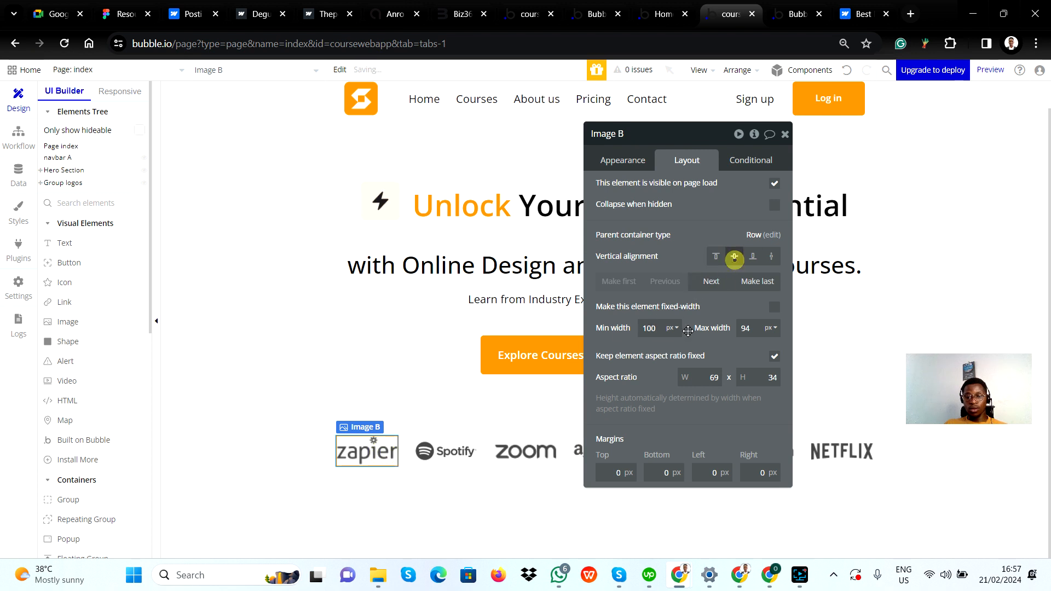
{"action": "left_click", "coordinate": [463, 516]}
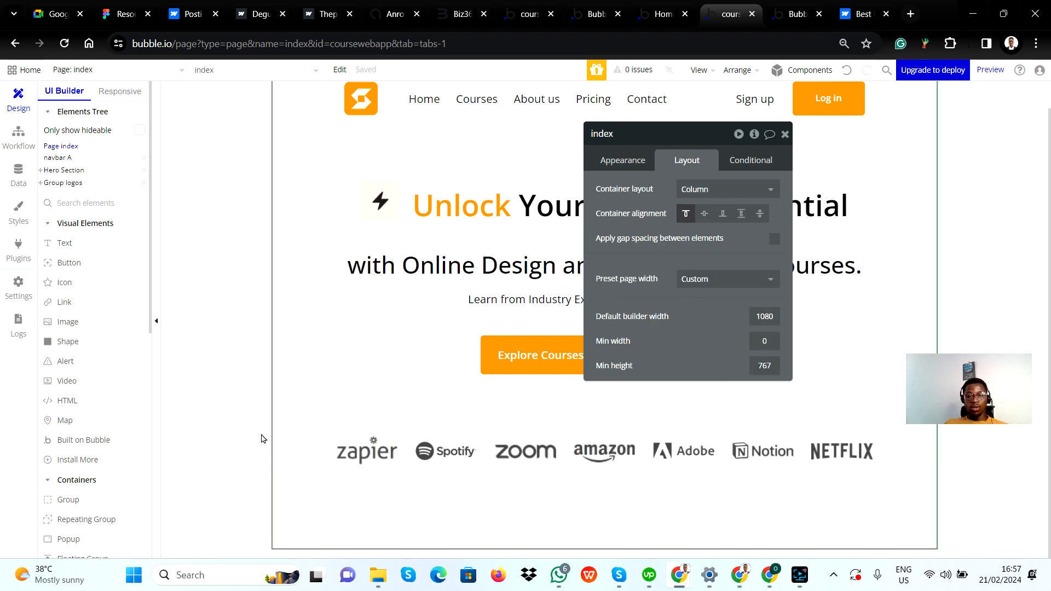
{"action": "left_click", "coordinate": [785, 134]}
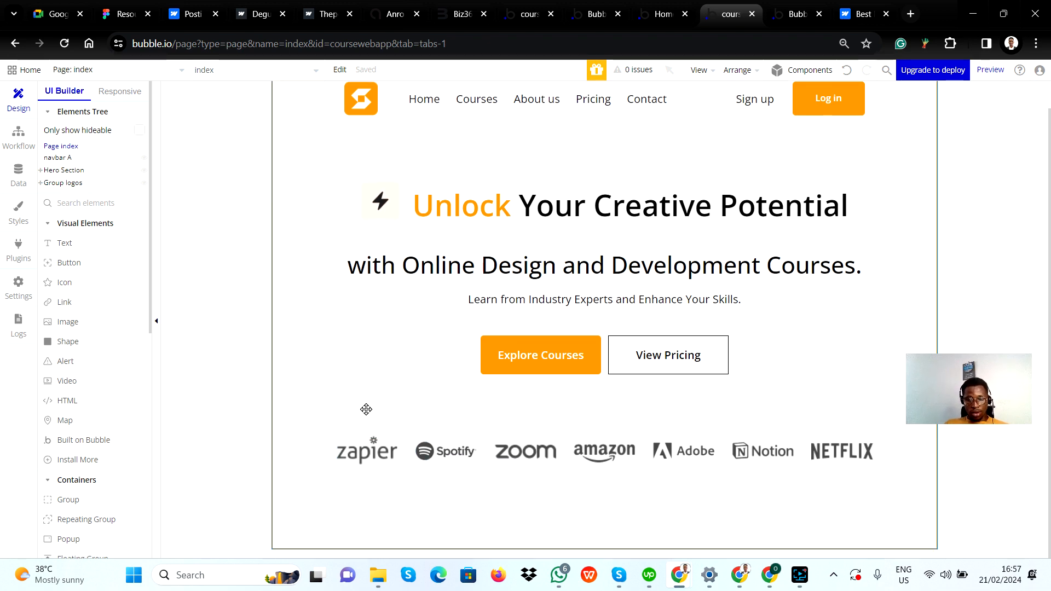
Switch to the Figma design and export the image container below the logo row as a 1x PNG
{"action": "key", "text": "alt+Tab"}
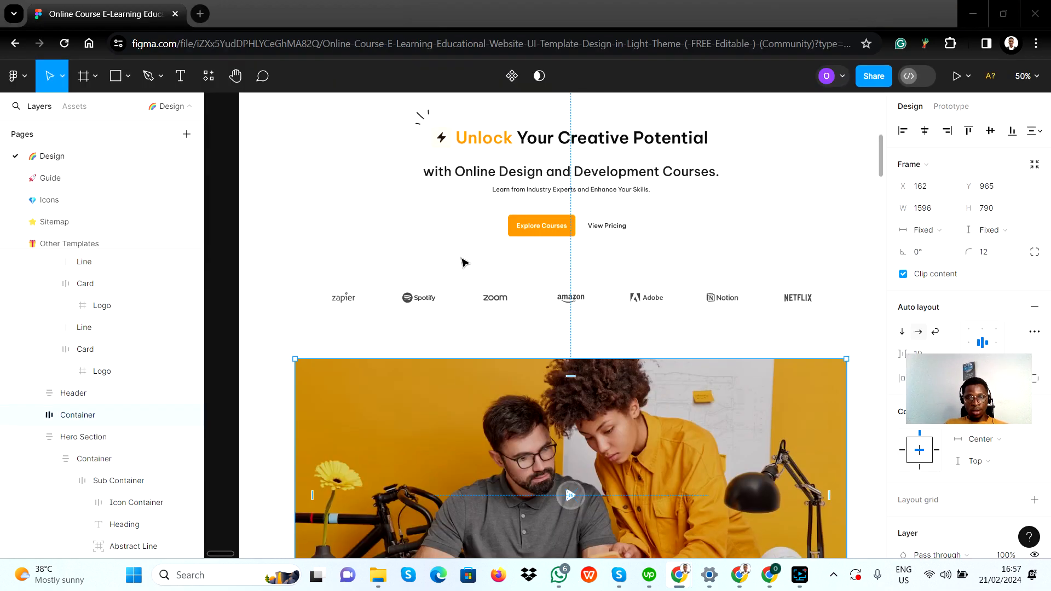
{"action": "scroll", "coordinate": [573, 346], "scroll_direction": "down", "scroll_amount": 3}
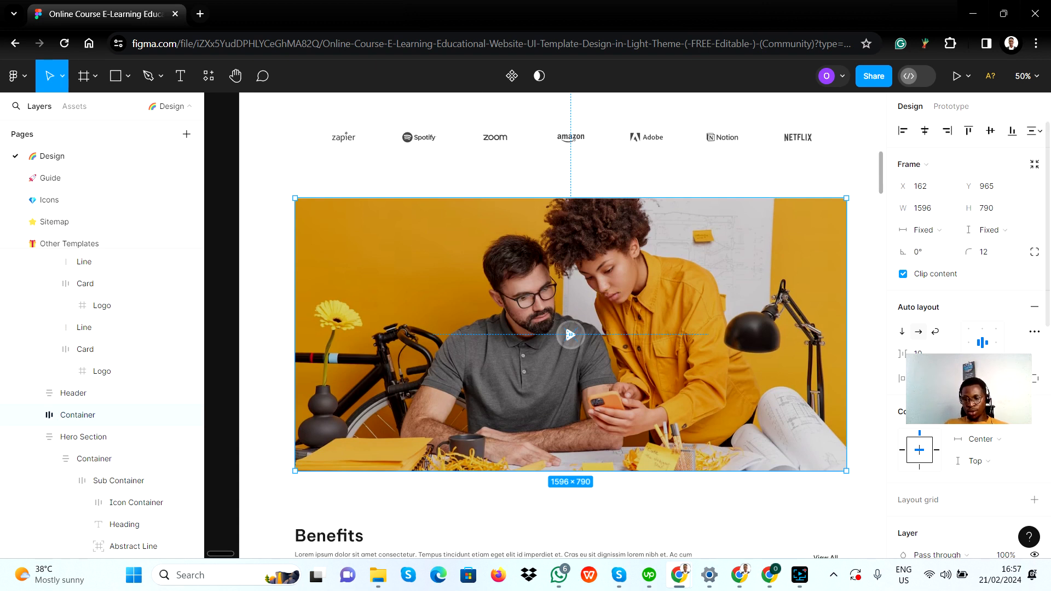
{"action": "scroll", "coordinate": [968, 328], "scroll_direction": "down", "scroll_amount": 1}
{"action": "scroll", "coordinate": [958, 478], "scroll_direction": "down", "scroll_amount": 10}
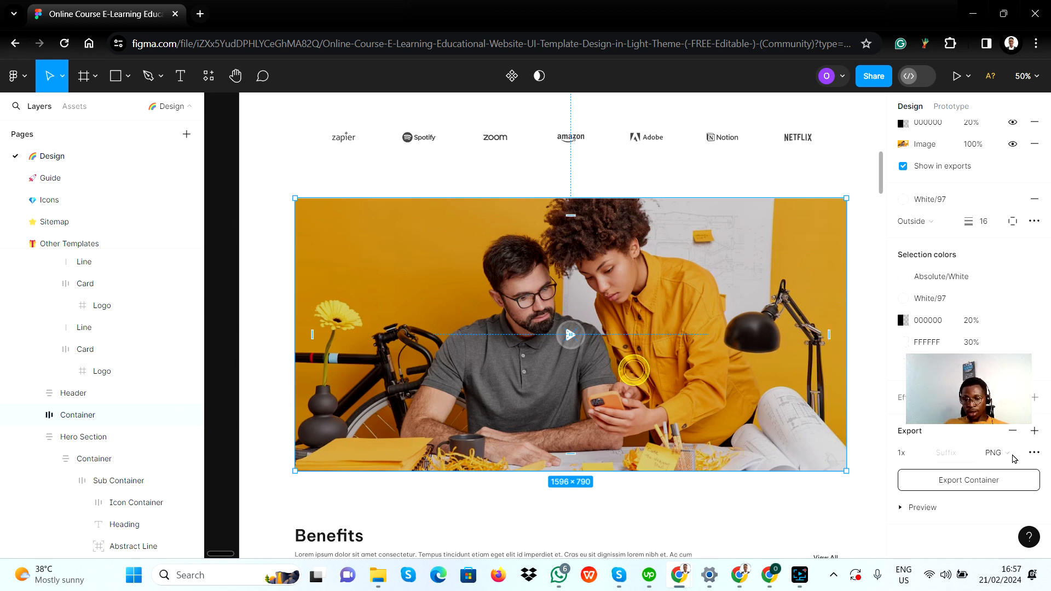
{"action": "left_click", "coordinate": [1034, 452]}
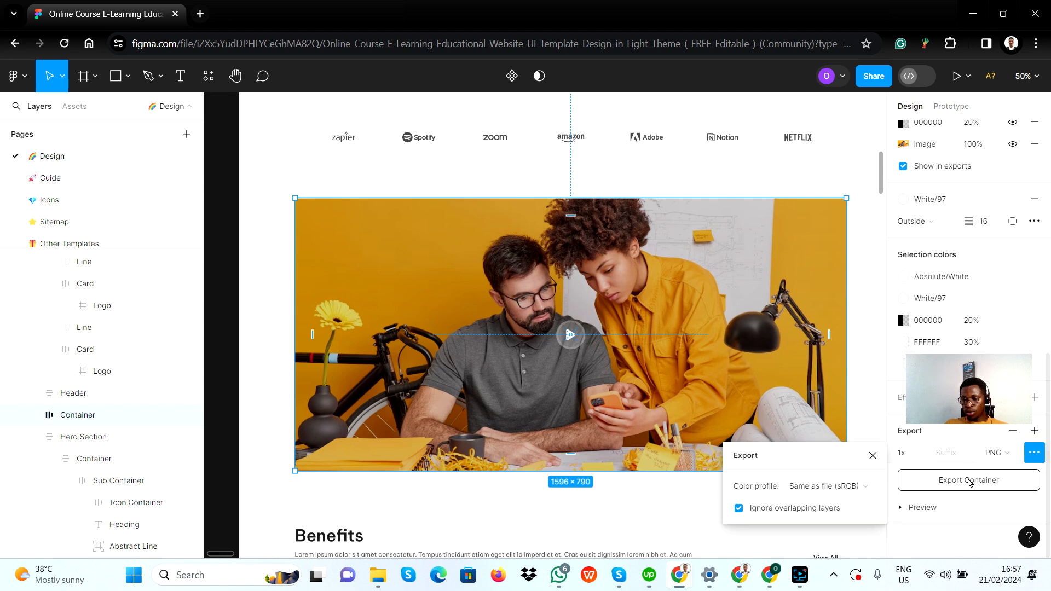
{"action": "left_click", "coordinate": [969, 477]}
{"action": "left_click", "coordinate": [964, 483]}
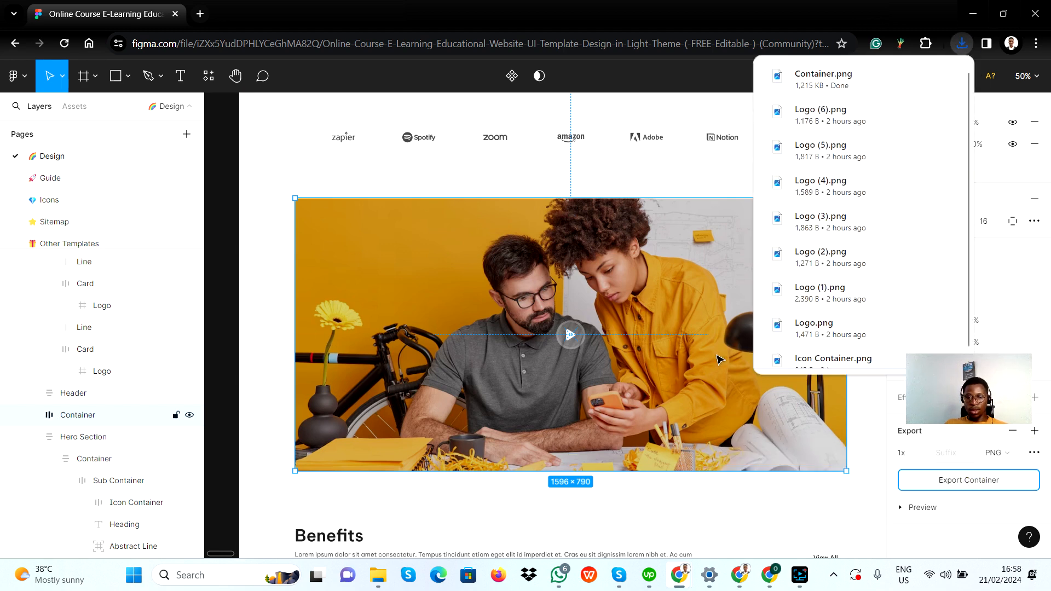
Switch to the Bubble editor and review the layout settings of the page, navbar A, Hero Section and Group logos
{"action": "key", "text": "alt+Tab"}
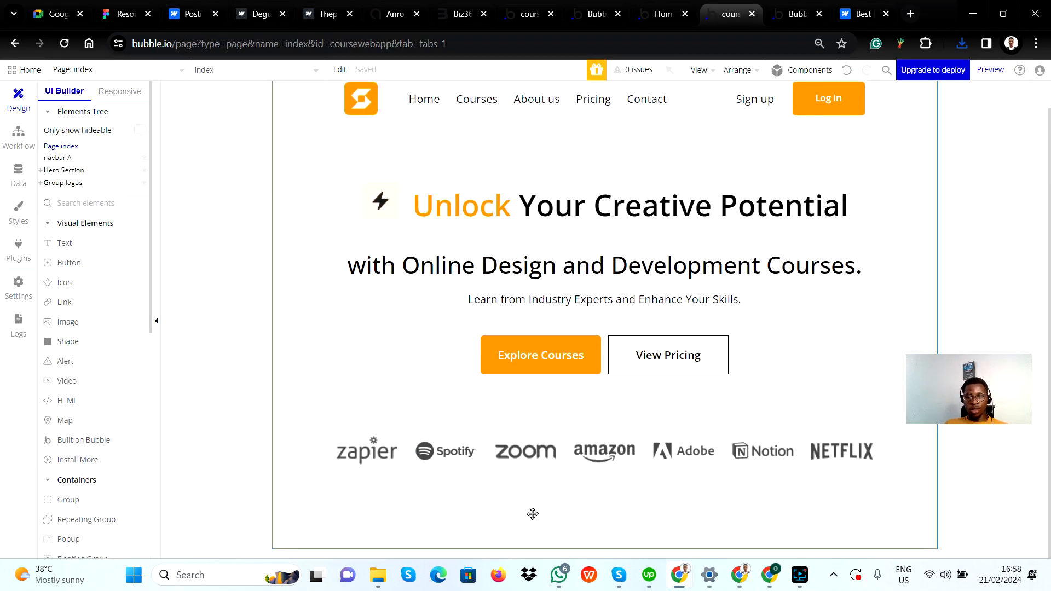
{"action": "double_click", "coordinate": [506, 501]}
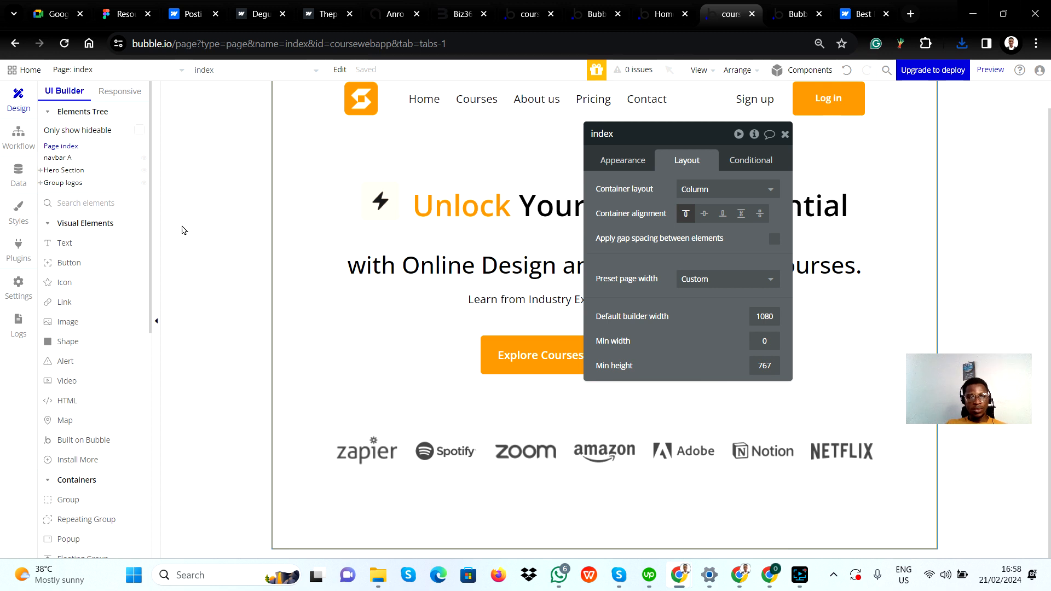
{"action": "left_click", "coordinate": [65, 158]}
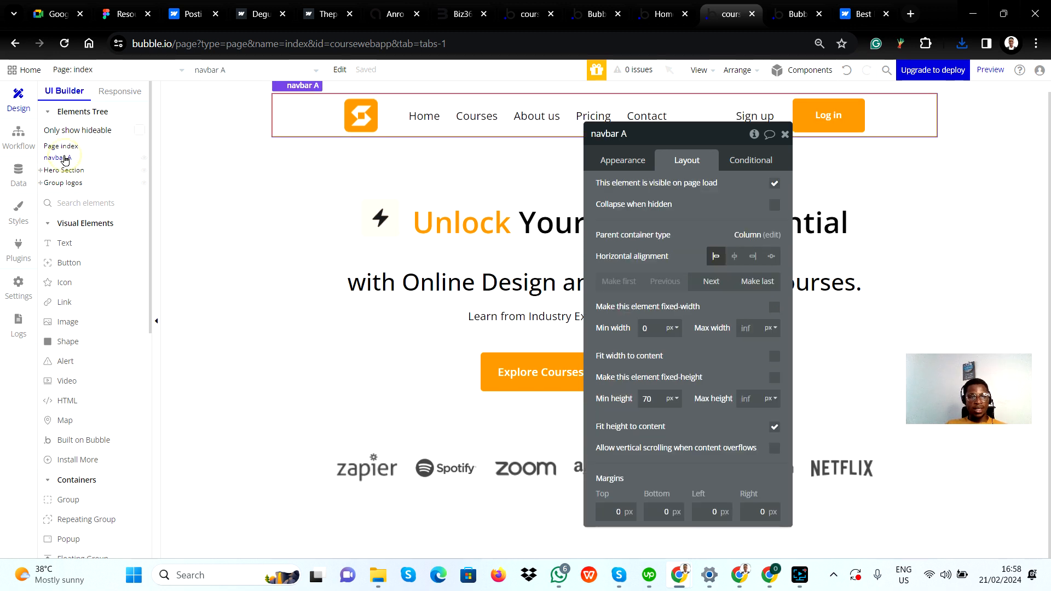
{"action": "left_click", "coordinate": [64, 171]}
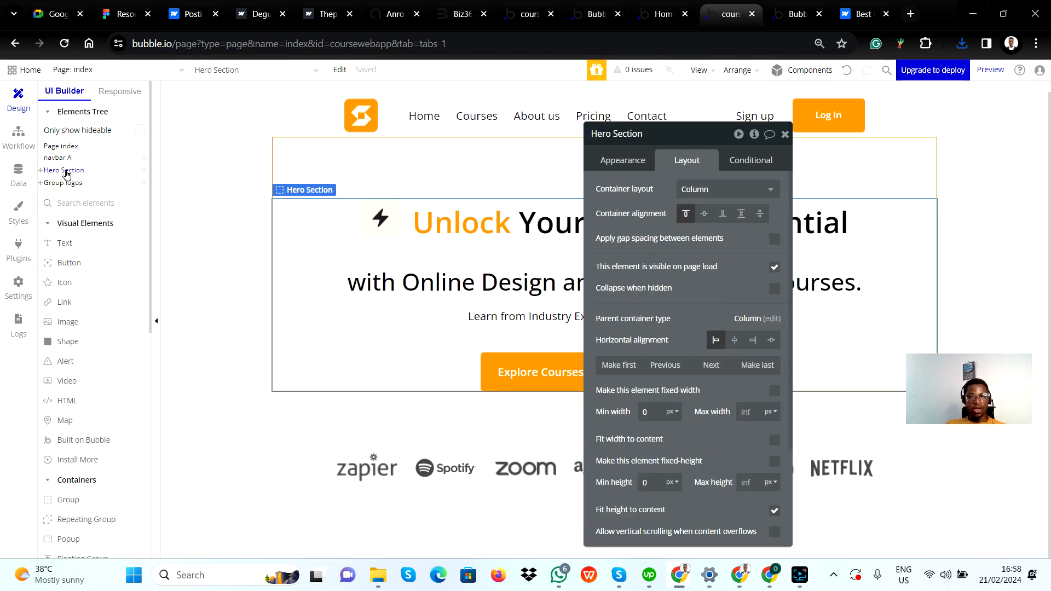
{"action": "left_click", "coordinate": [66, 184]}
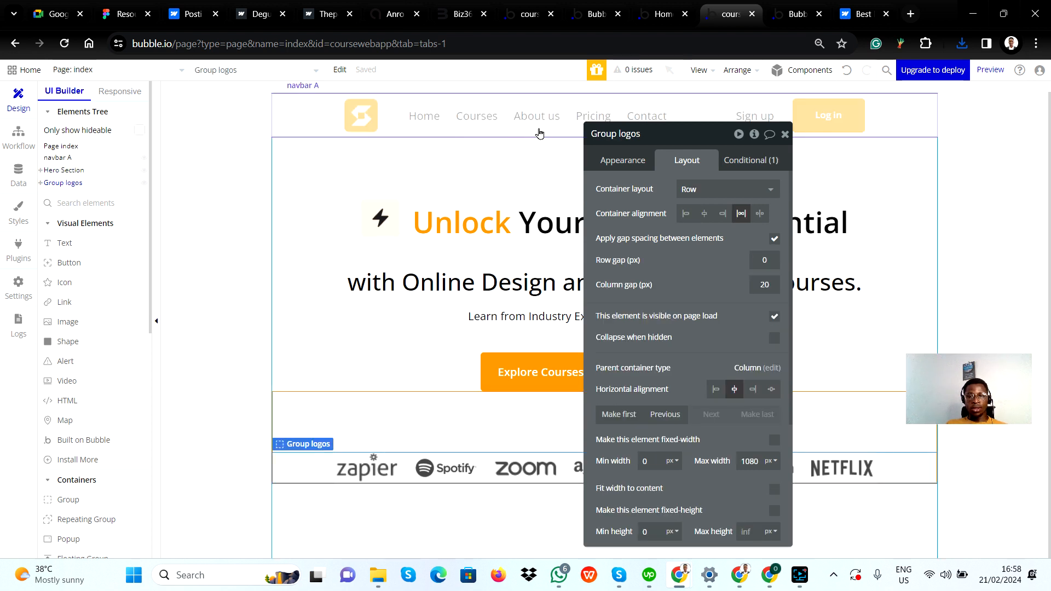
{"action": "left_click", "coordinate": [785, 134]}
{"action": "scroll", "coordinate": [605, 332], "scroll_direction": "down", "scroll_amount": 1}
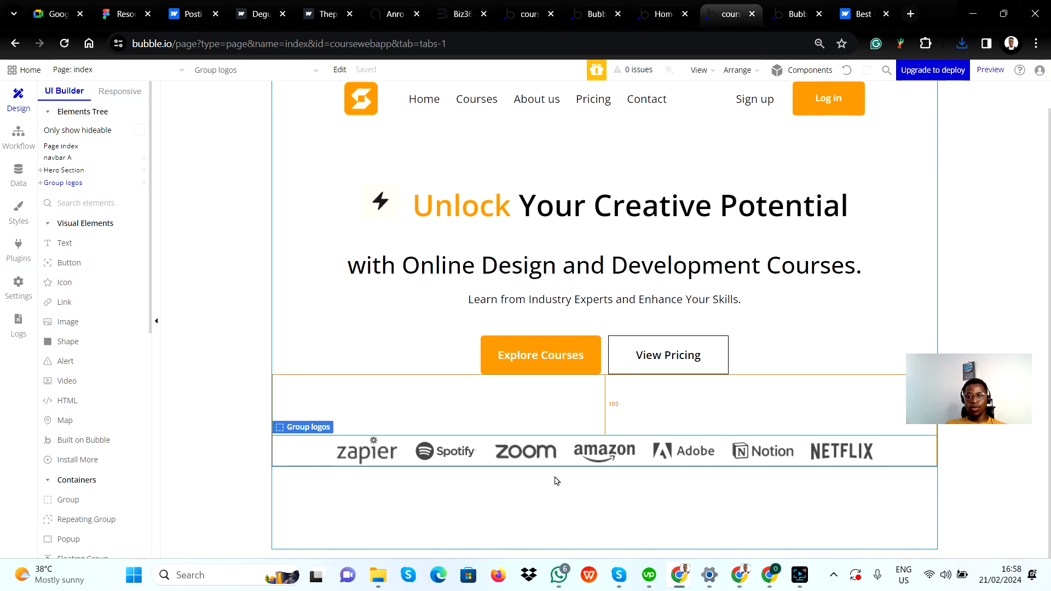
Set the index page's minimum height to 2000 and close its property editor
{"action": "double_click", "coordinate": [444, 505]}
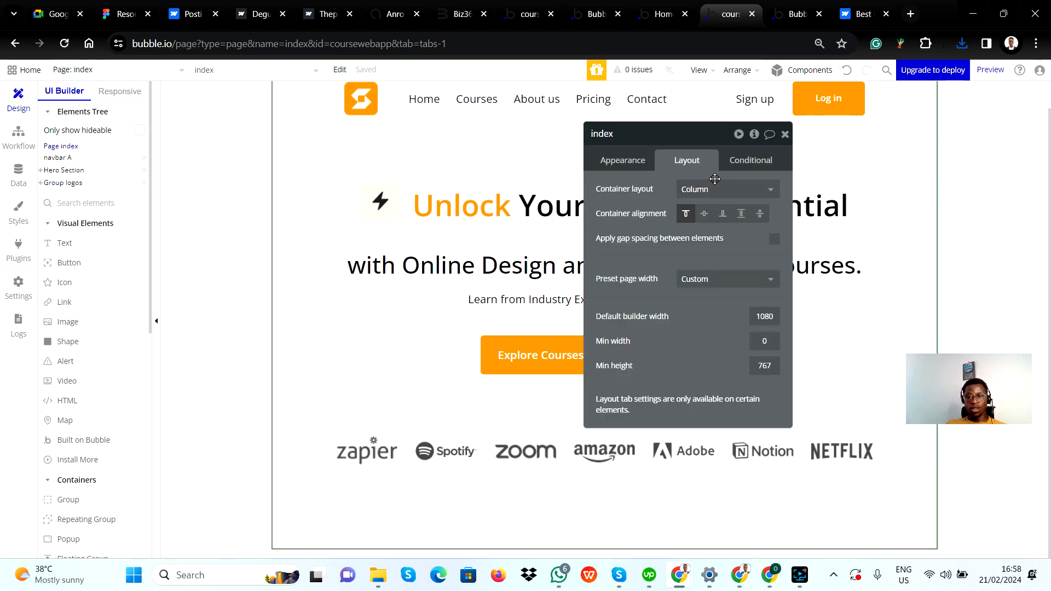
{"action": "double_click", "coordinate": [766, 366]}
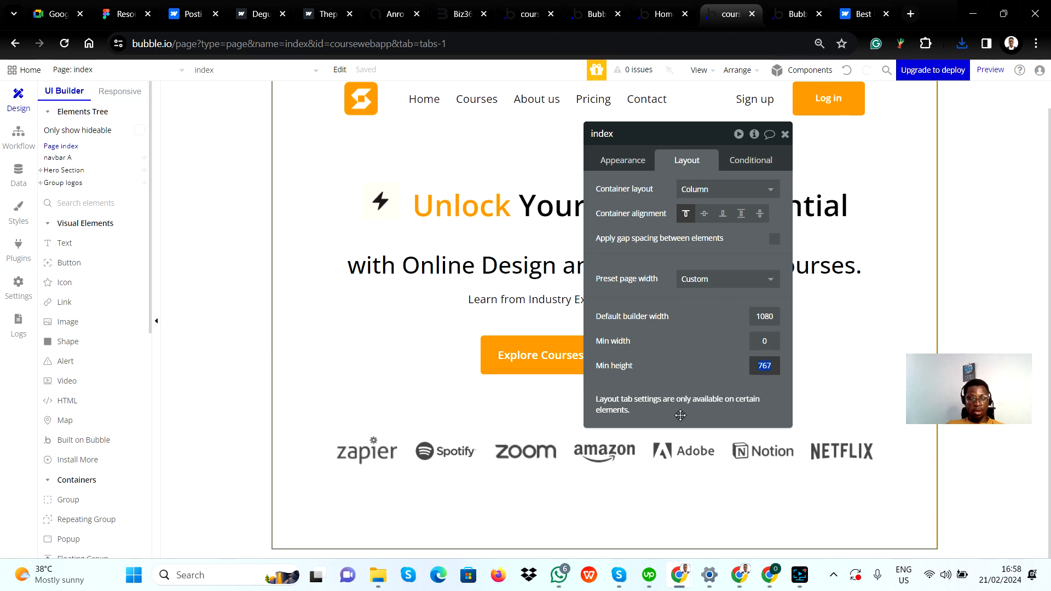
{"action": "type", "text": "2000"}
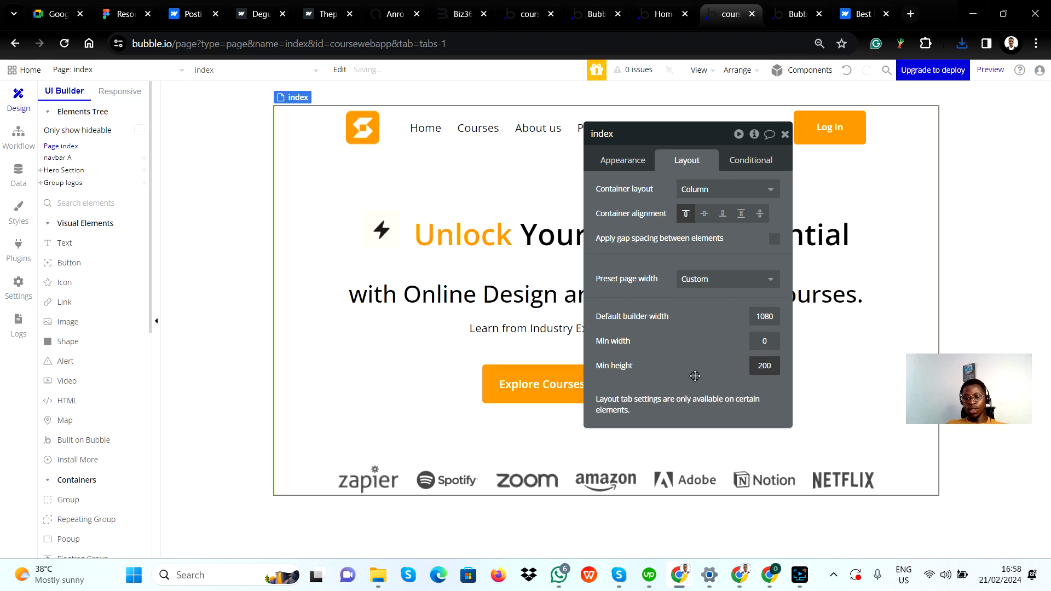
{"action": "left_click", "coordinate": [711, 360]}
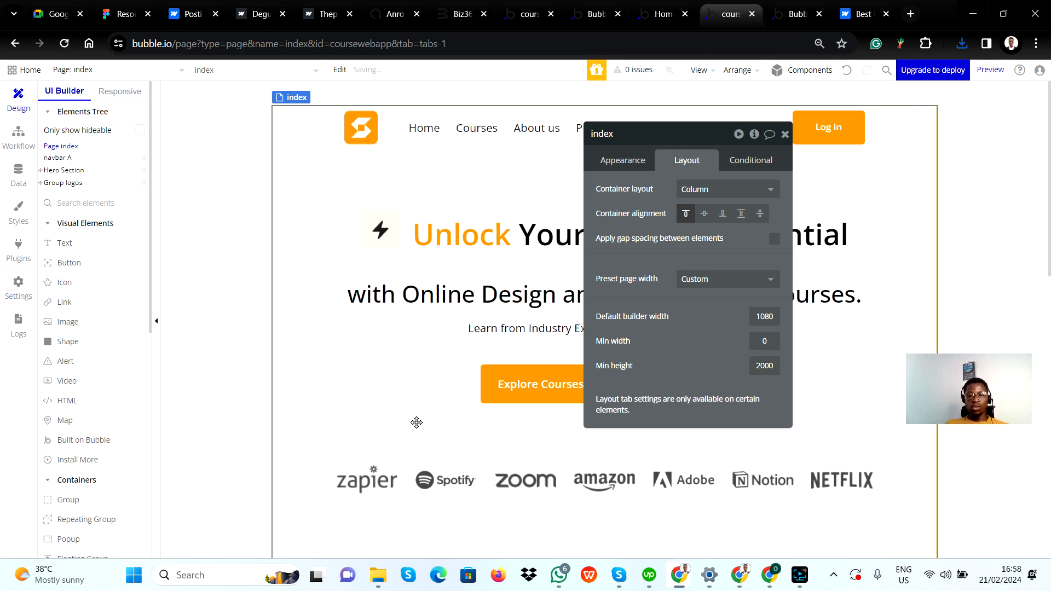
{"action": "left_click", "coordinate": [785, 134]}
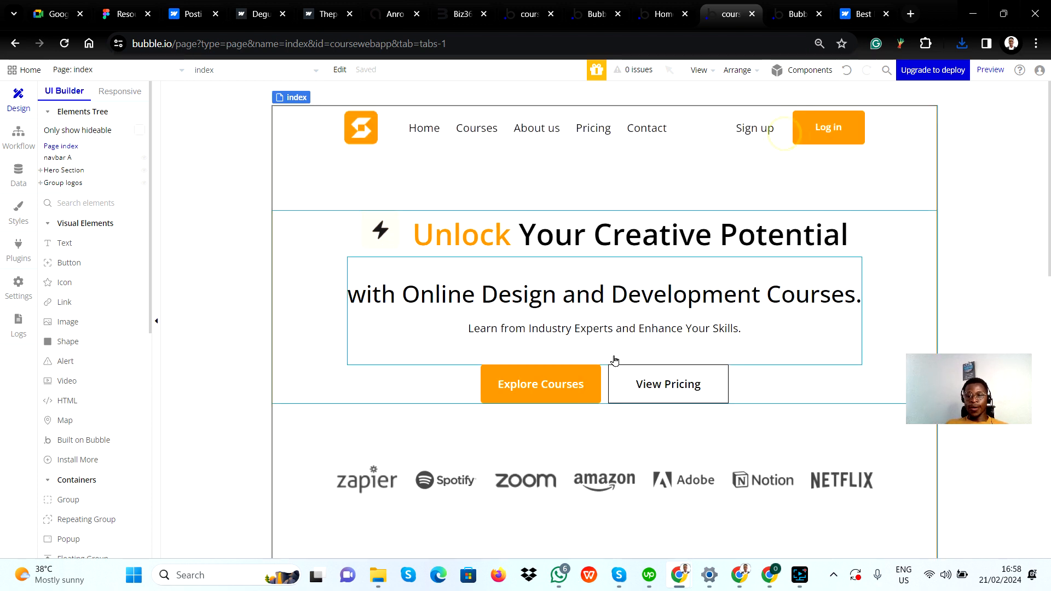
{"action": "scroll", "coordinate": [581, 392], "scroll_direction": "down", "scroll_amount": 10}
{"action": "scroll", "coordinate": [578, 388], "scroll_direction": "up", "scroll_amount": 10}
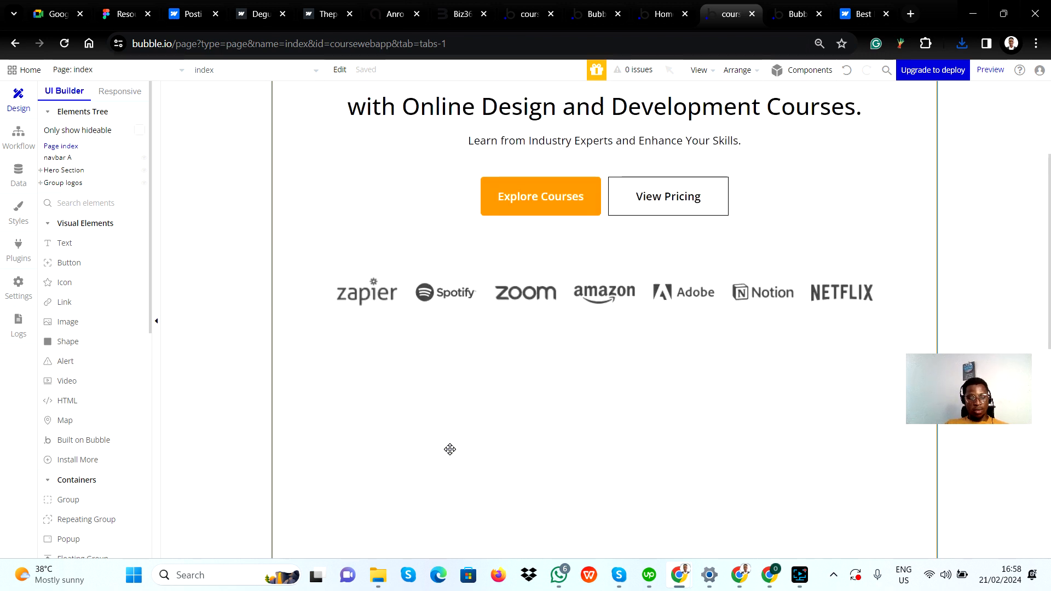
Check the image section in Figma and draw a group about 1072 by 315 px below the logo row in Bubble
{"action": "key", "text": "alt+Tab"}
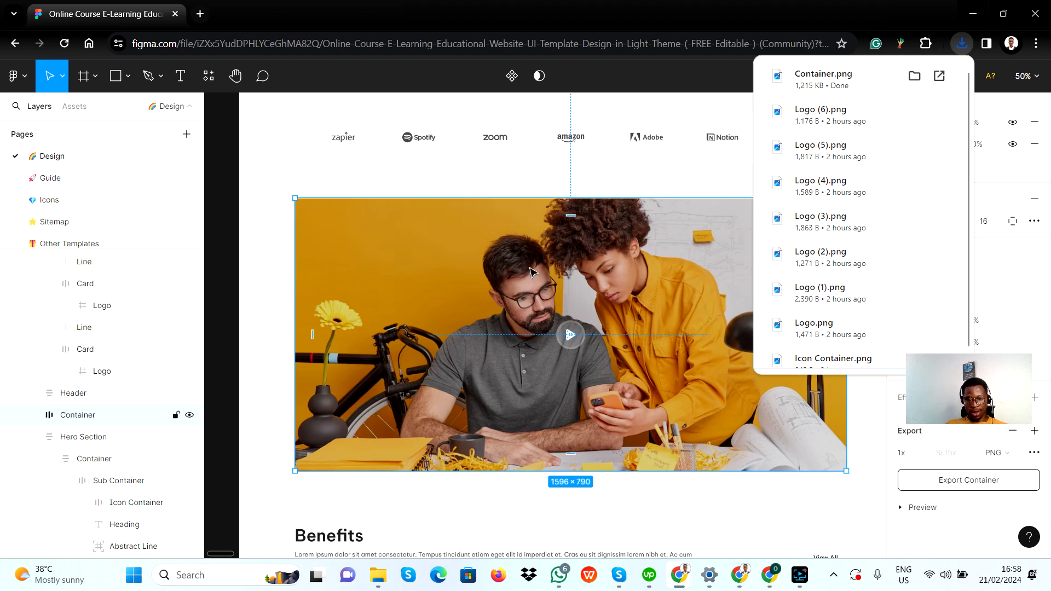
{"action": "key", "text": "alt+Tab"}
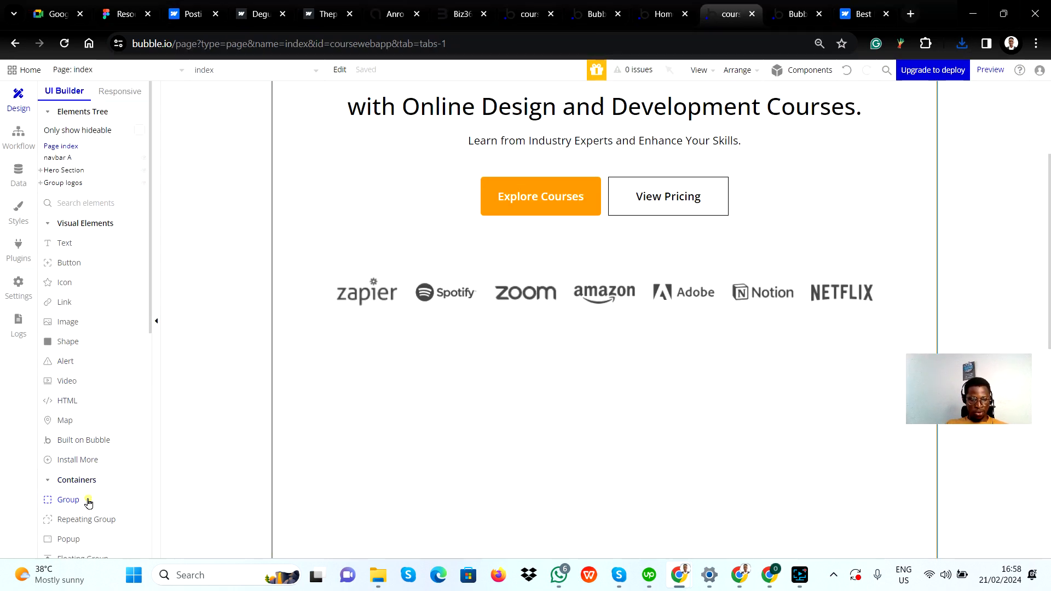
{"action": "left_click", "coordinate": [68, 500]}
{"action": "mouse_move", "coordinate": [281, 370]}
{"action": "left_mouse_down"}
{"action": "mouse_move", "coordinate": [301, 408]}
{"action": "mouse_move", "coordinate": [523, 555]}
{"action": "mouse_move", "coordinate": [654, 557]}
{"action": "mouse_move", "coordinate": [1018, 508]}
{"action": "mouse_move", "coordinate": [919, 552]}
{"action": "mouse_move", "coordinate": [948, 572]}
{"action": "mouse_move", "coordinate": [932, 542]}
{"action": "mouse_move", "coordinate": [932, 553]}
{"action": "left_mouse_up"}
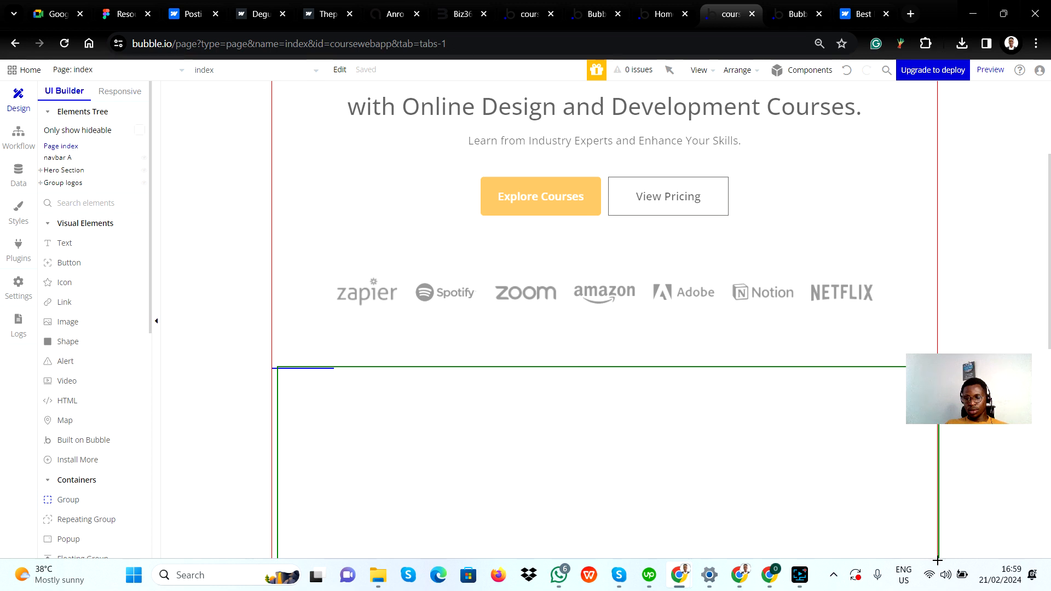
{"action": "scroll", "coordinate": [436, 265], "scroll_direction": "down", "scroll_amount": 5}
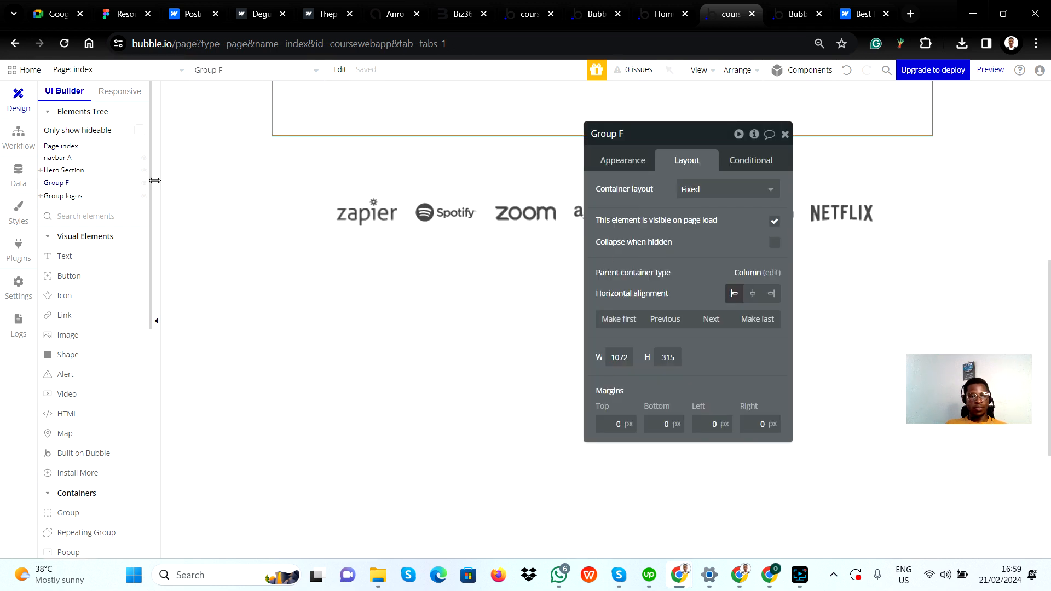
Reorder the new group in the elements tree so it sits below Group logos, and select it
{"action": "left_click", "coordinate": [86, 185]}
{"action": "left_click_drag", "start_coordinate": [90, 206], "coordinate": [80, 208]}
{"action": "scroll", "coordinate": [340, 370], "scroll_direction": "up", "scroll_amount": 5}
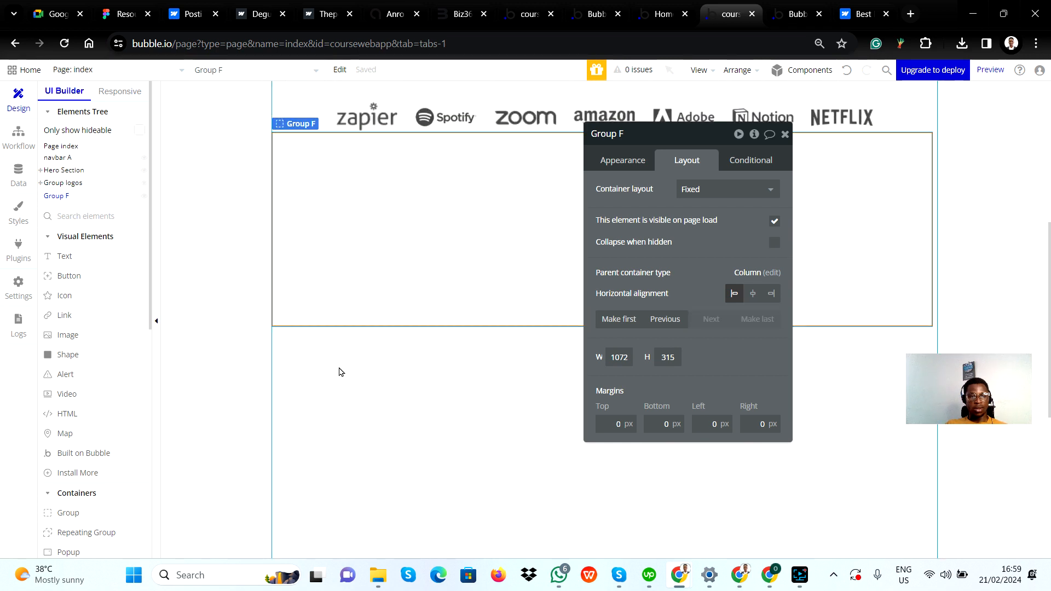
{"action": "left_click", "coordinate": [74, 183]}
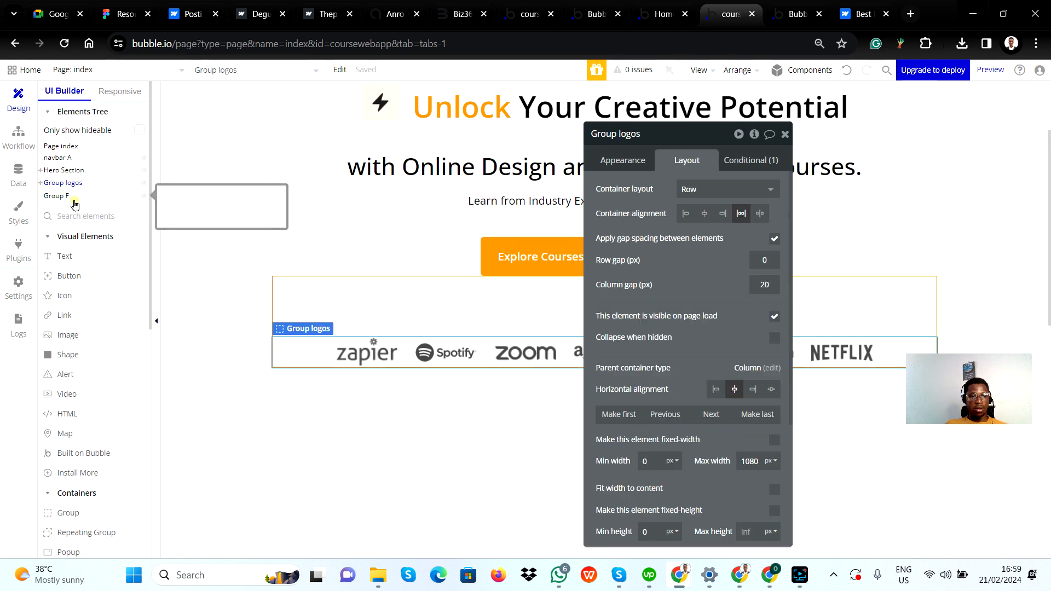
{"action": "left_click", "coordinate": [56, 196]}
{"action": "scroll", "coordinate": [262, 233], "scroll_direction": "up", "scroll_amount": 3}
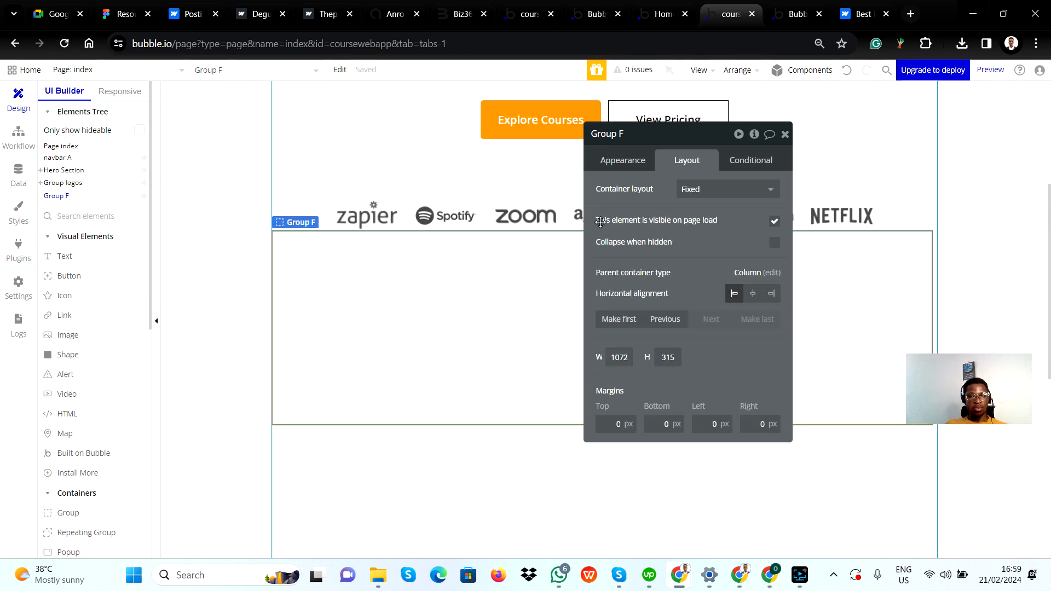
Rename the new group to "Group video" and set its container layout to Row
{"action": "left_click", "coordinate": [638, 136]}
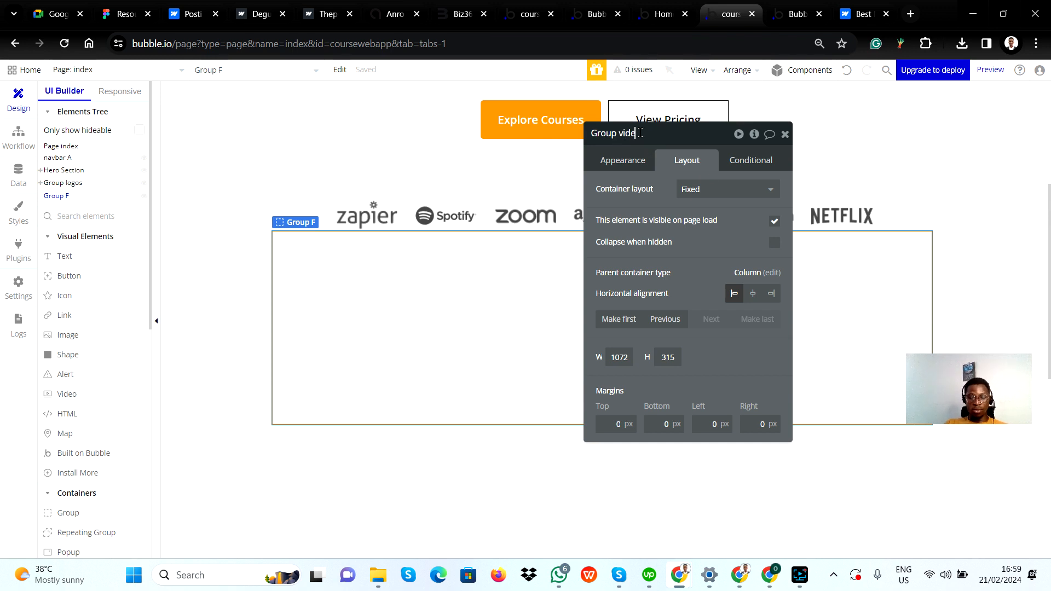
{"action": "key", "text": "Return"}
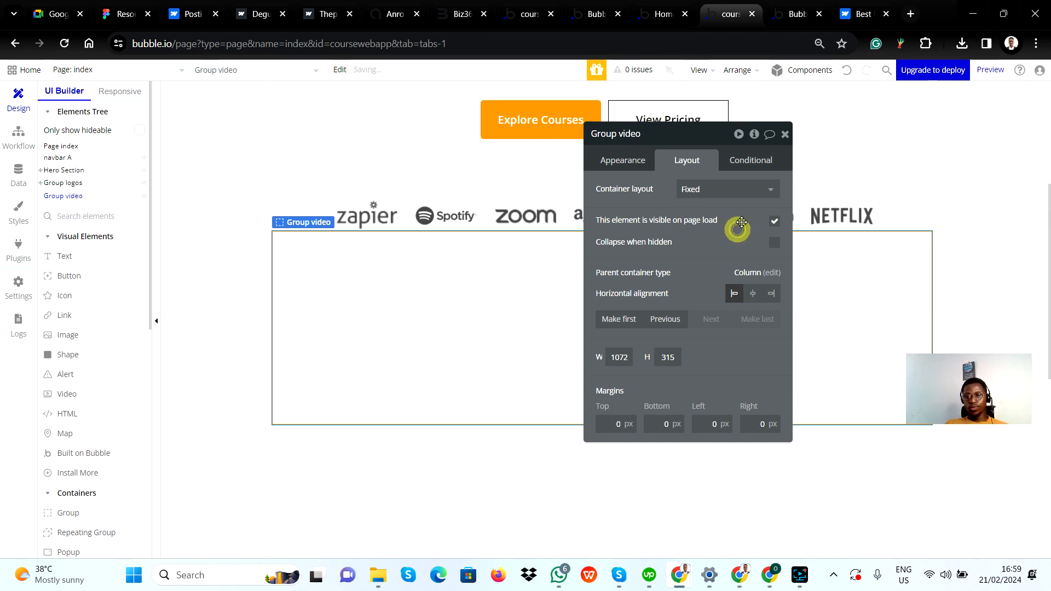
{"action": "left_click", "coordinate": [745, 189]}
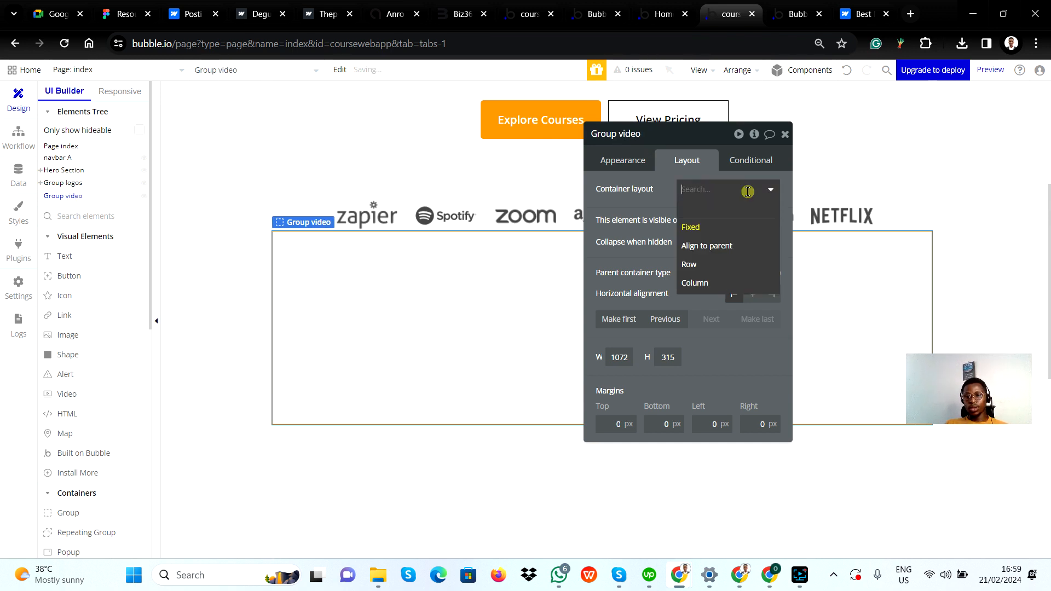
{"action": "left_click", "coordinate": [714, 282]}
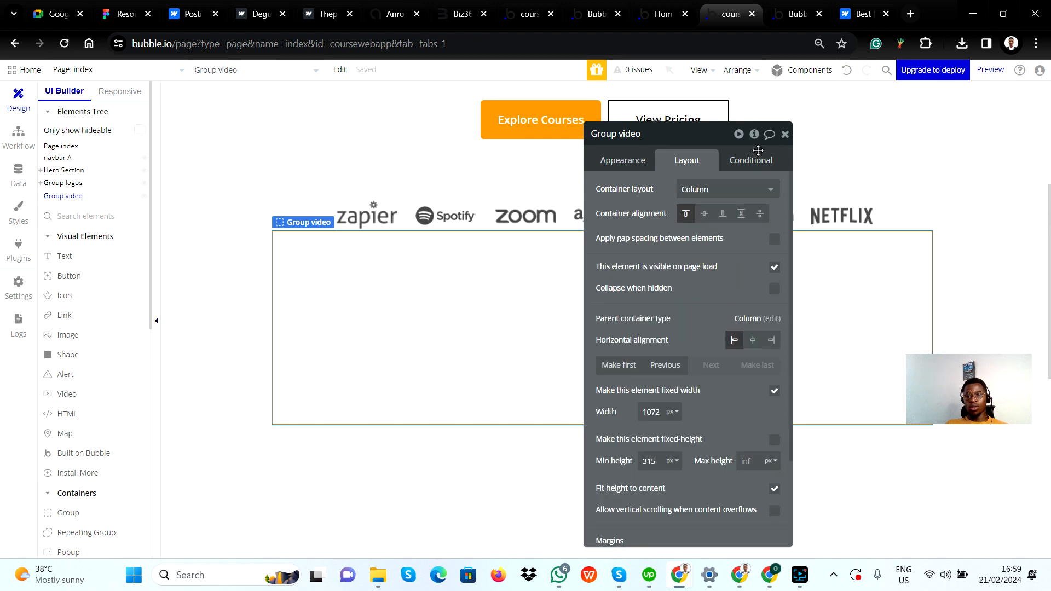
{"action": "left_click", "coordinate": [741, 190]}
{"action": "left_click", "coordinate": [722, 265]}
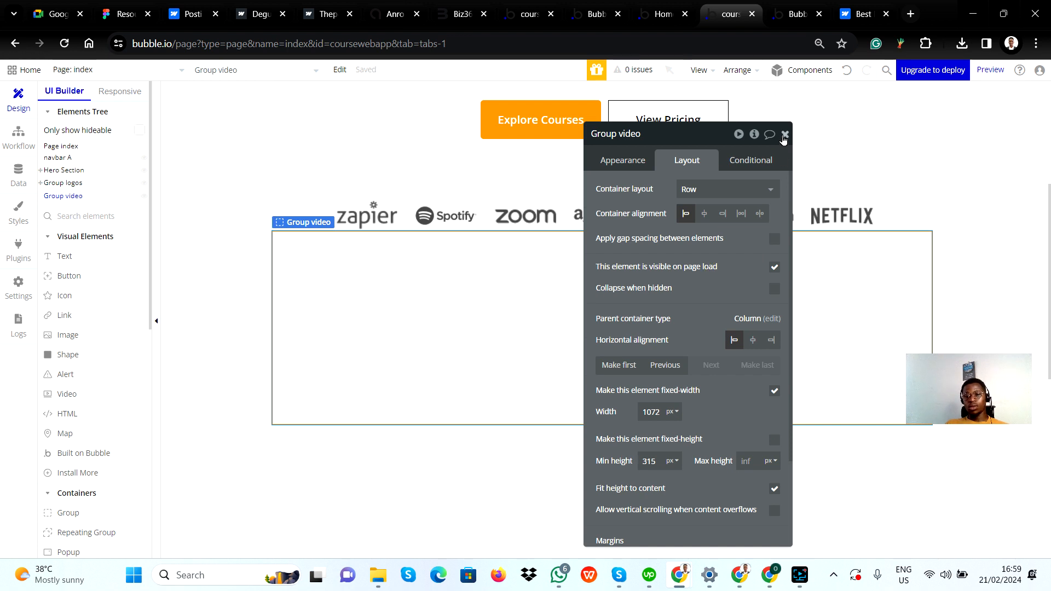
Turn off the fixed width of Group video and close its property editor
{"action": "left_click", "coordinate": [776, 393]}
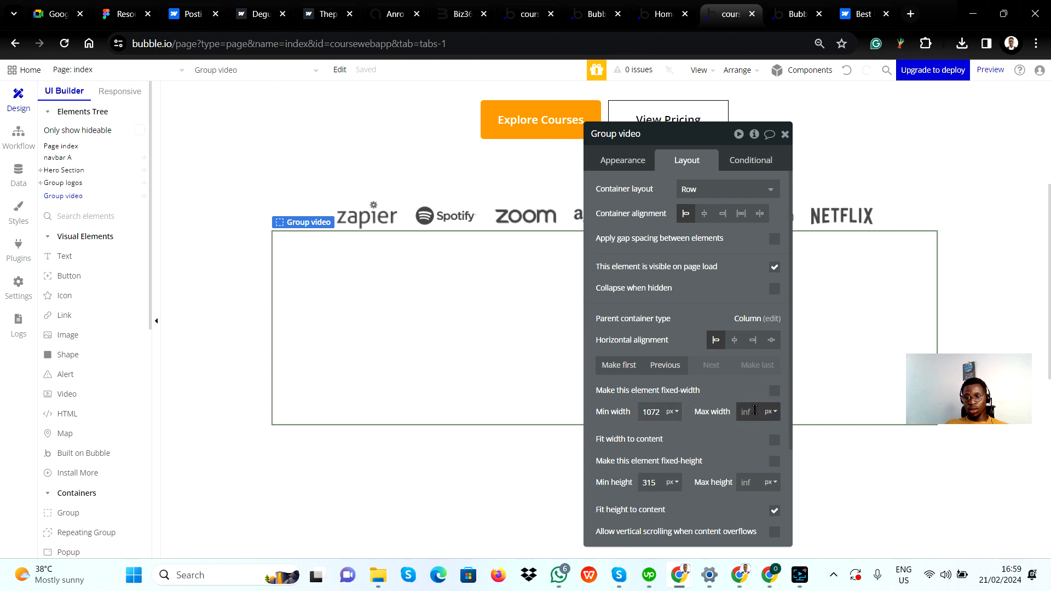
{"action": "left_click", "coordinate": [506, 453]}
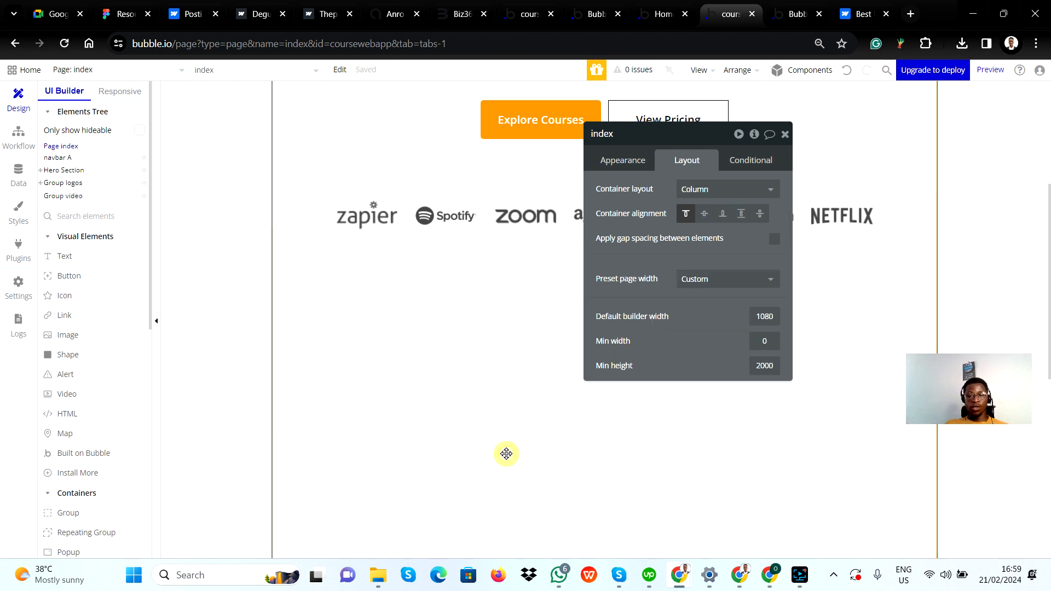
{"action": "left_click", "coordinate": [477, 278]}
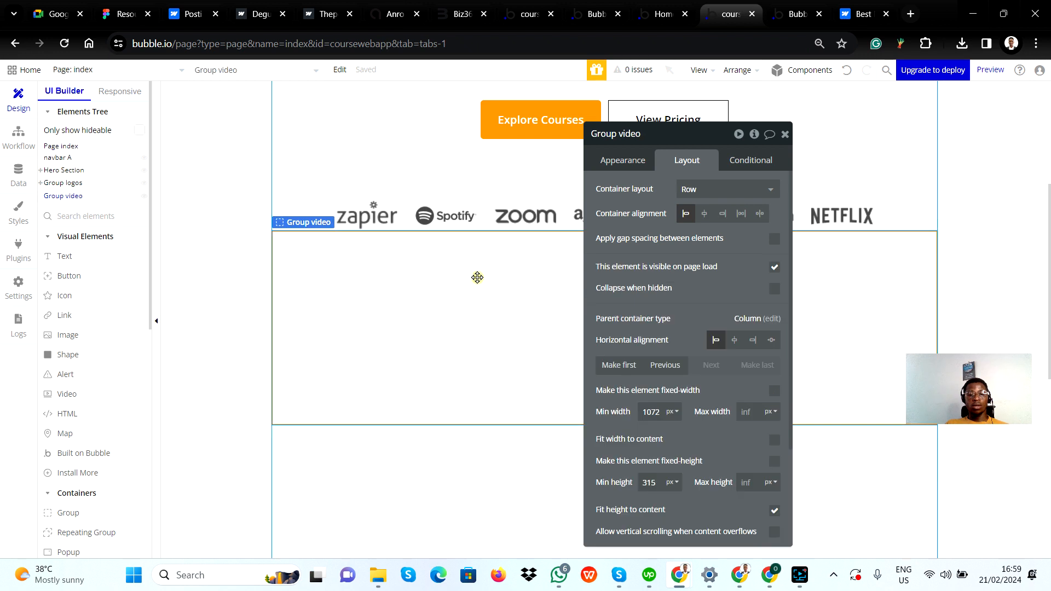
{"action": "left_click", "coordinate": [784, 134]}
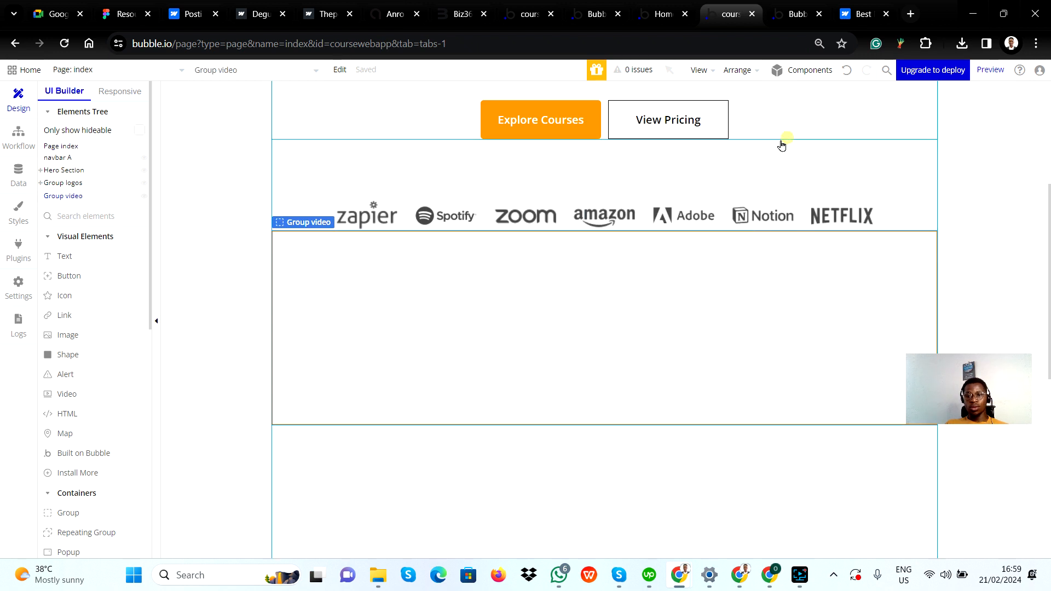
Draw an image element about 397 by 196 px inside Group video and upload the Container PNG from Downloads as its static image
{"action": "left_click", "coordinate": [85, 334]}
{"action": "mouse_move", "coordinate": [350, 260]}
{"action": "left_mouse_down"}
{"action": "mouse_move", "coordinate": [467, 342]}
{"action": "mouse_move", "coordinate": [694, 387]}
{"action": "mouse_move", "coordinate": [596, 380]}
{"action": "left_mouse_up"}
{"action": "left_click", "coordinate": [701, 199]}
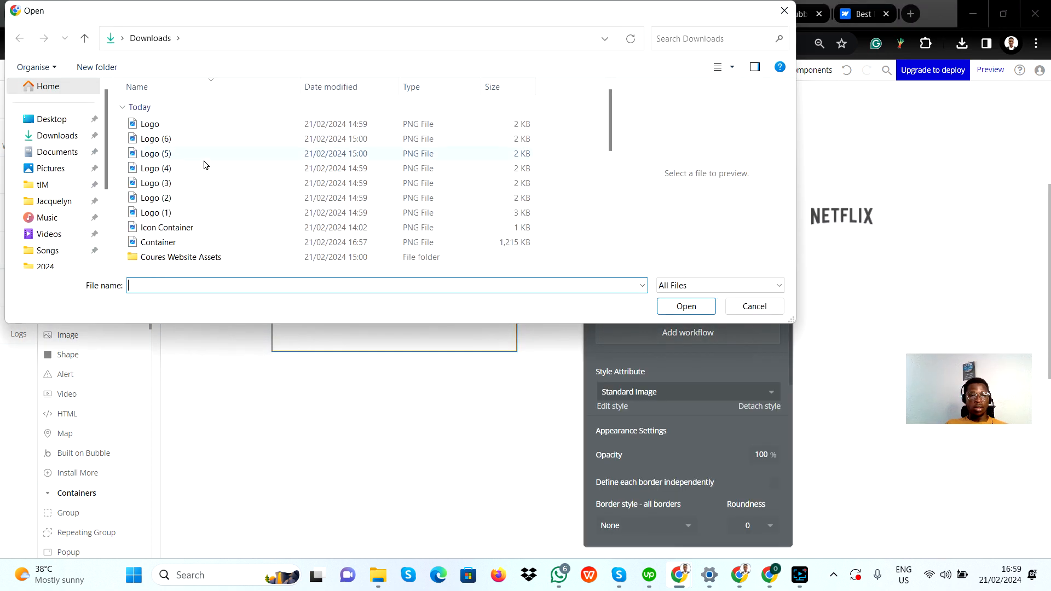
{"action": "left_click", "coordinate": [181, 229]}
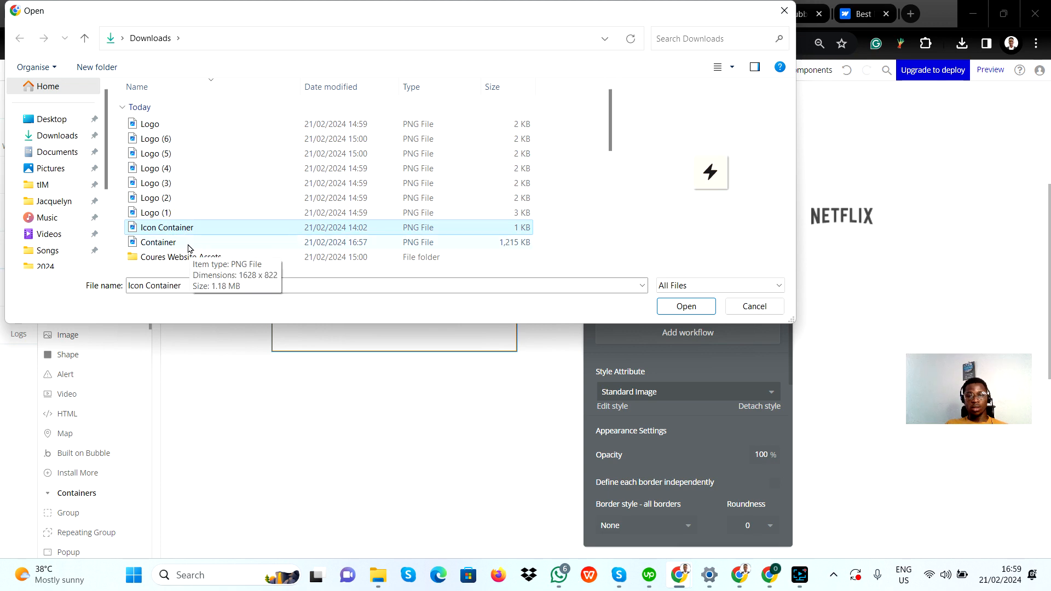
{"action": "left_click", "coordinate": [188, 243]}
{"action": "left_click", "coordinate": [685, 306]}
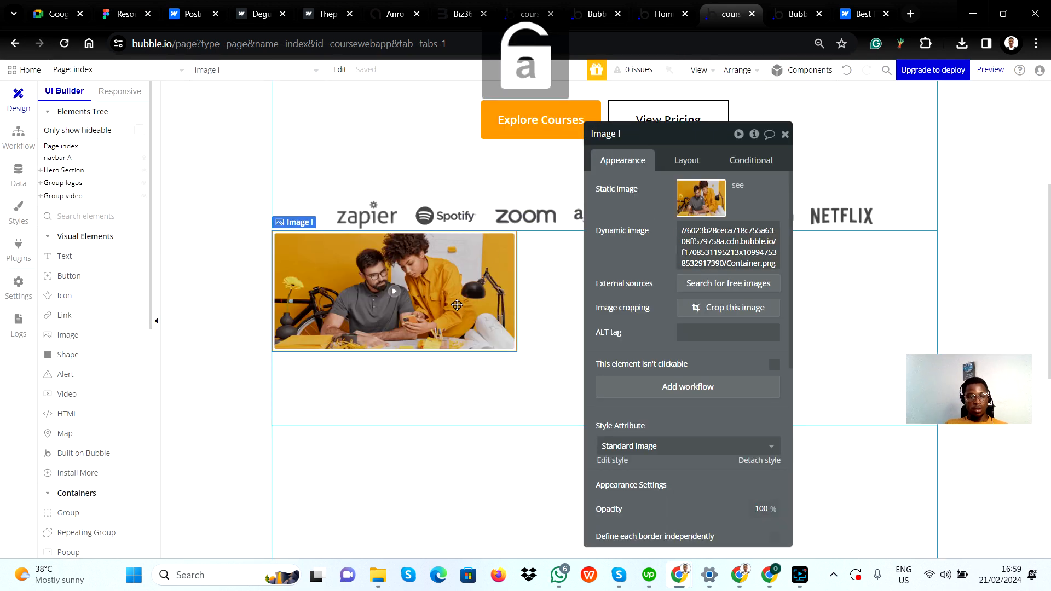
Check the Container frame's width and height in the Figma design, then return to the Bubble editor
{"action": "key", "text": "alt+Tab"}
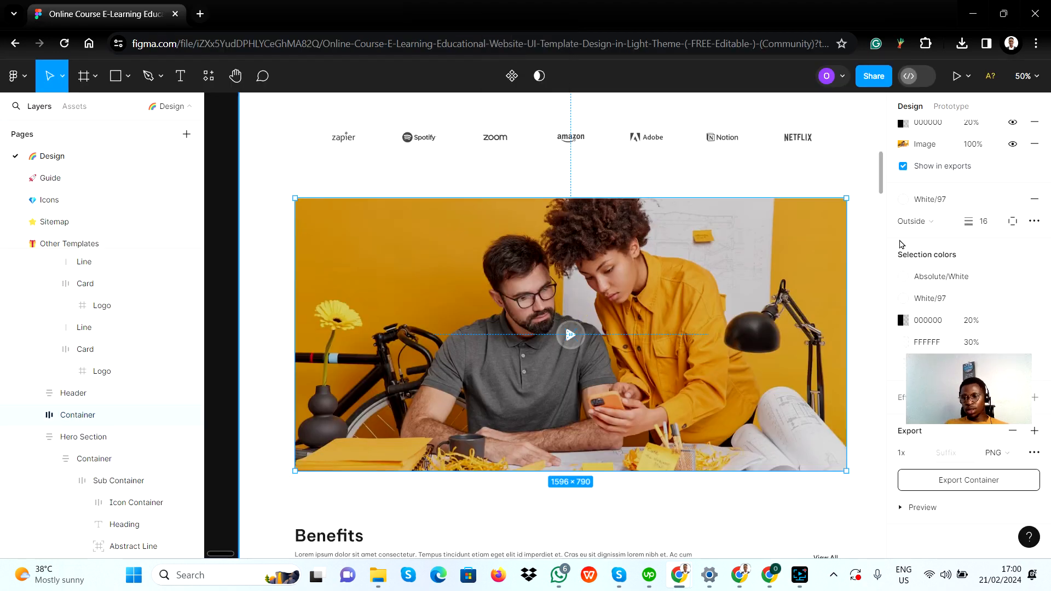
{"action": "scroll", "coordinate": [933, 268], "scroll_direction": "up", "scroll_amount": 10}
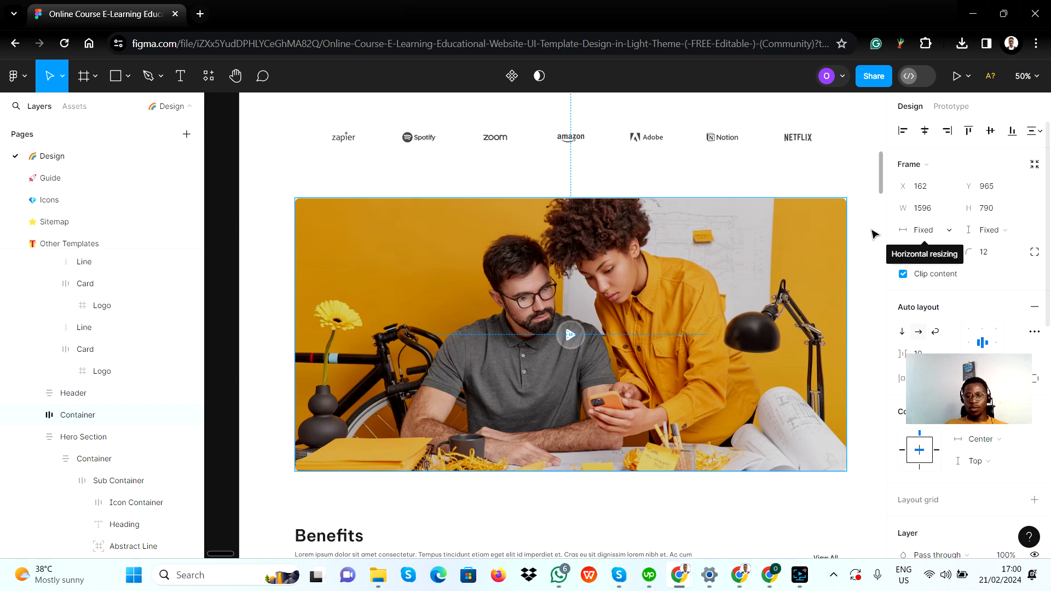
{"action": "key", "text": "alt+Tab"}
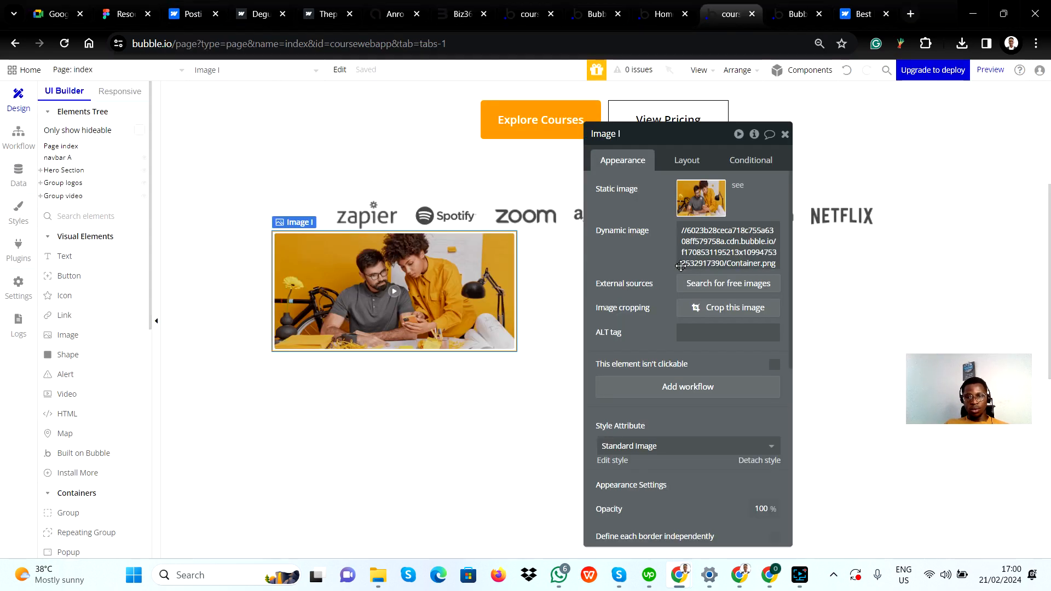
Turn off the fixed width of the image in Group video
{"action": "left_click", "coordinate": [699, 162]}
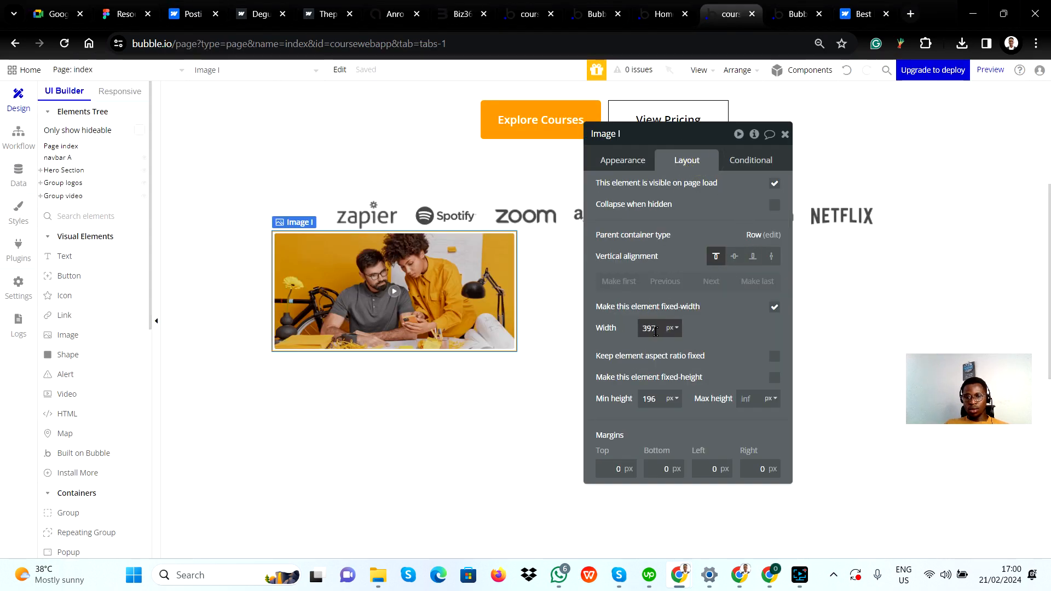
{"action": "left_click", "coordinate": [776, 305]}
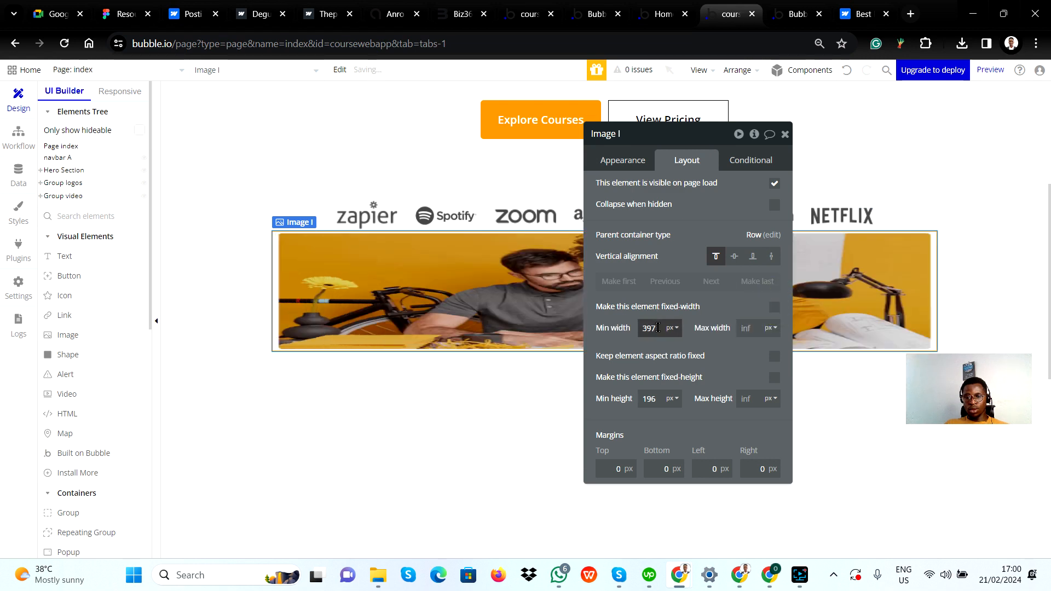
{"action": "double_click", "coordinate": [657, 327]}
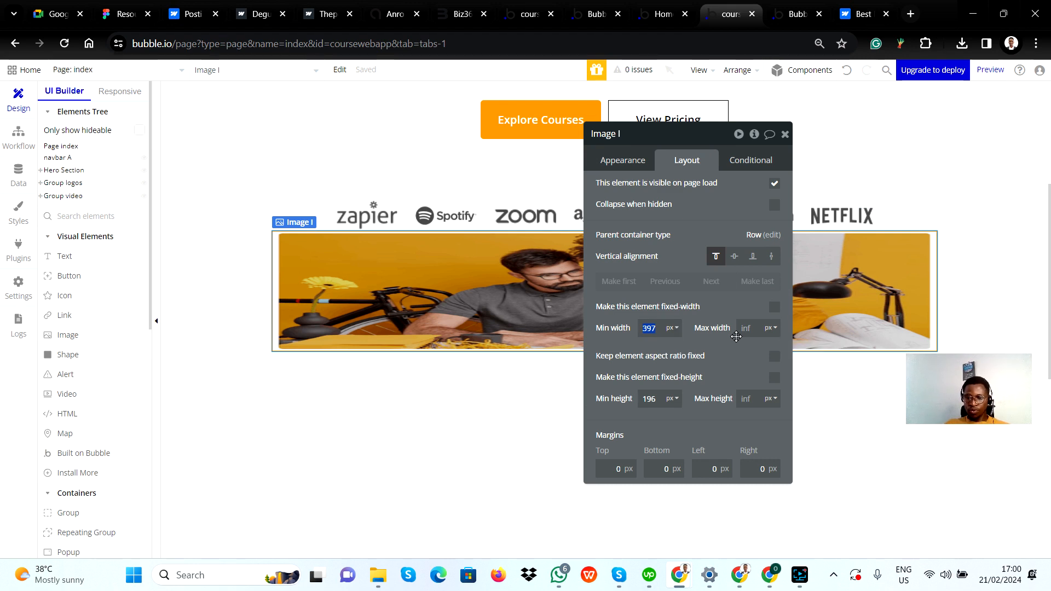
{"action": "left_click", "coordinate": [750, 328]}
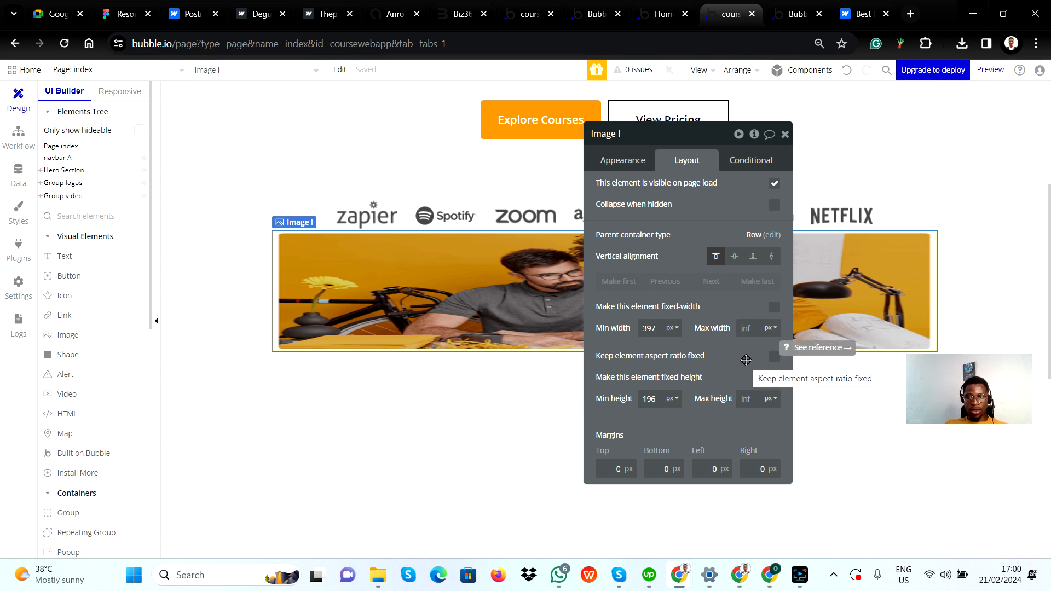
Set the index page's default builder width to 1400, close its property editor and review the widened page
{"action": "left_click", "coordinate": [77, 146]}
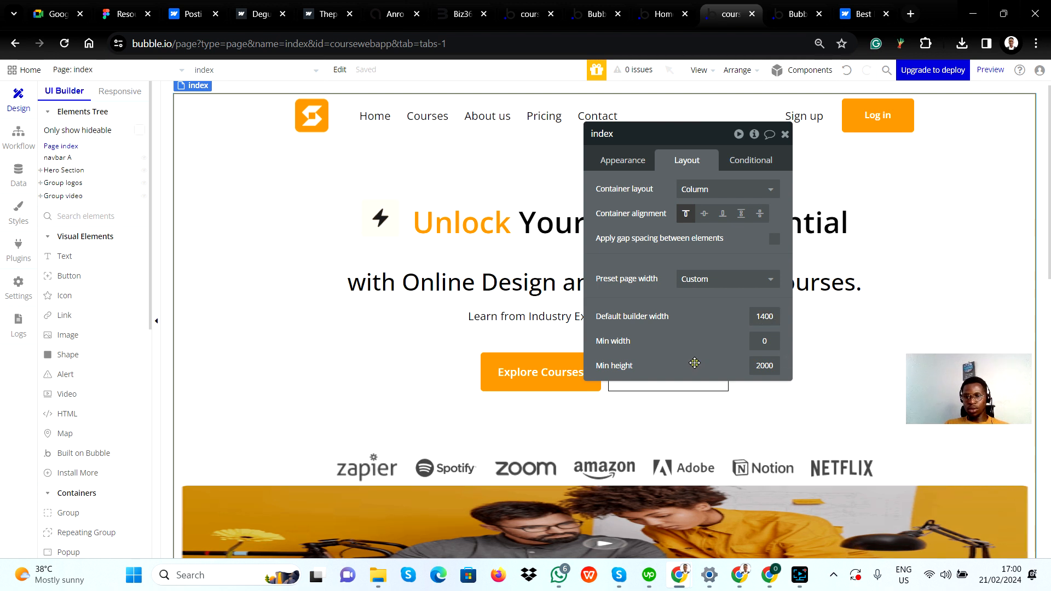
{"action": "left_click", "coordinate": [785, 134]}
{"action": "scroll", "coordinate": [535, 284], "scroll_direction": "down", "scroll_amount": 5}
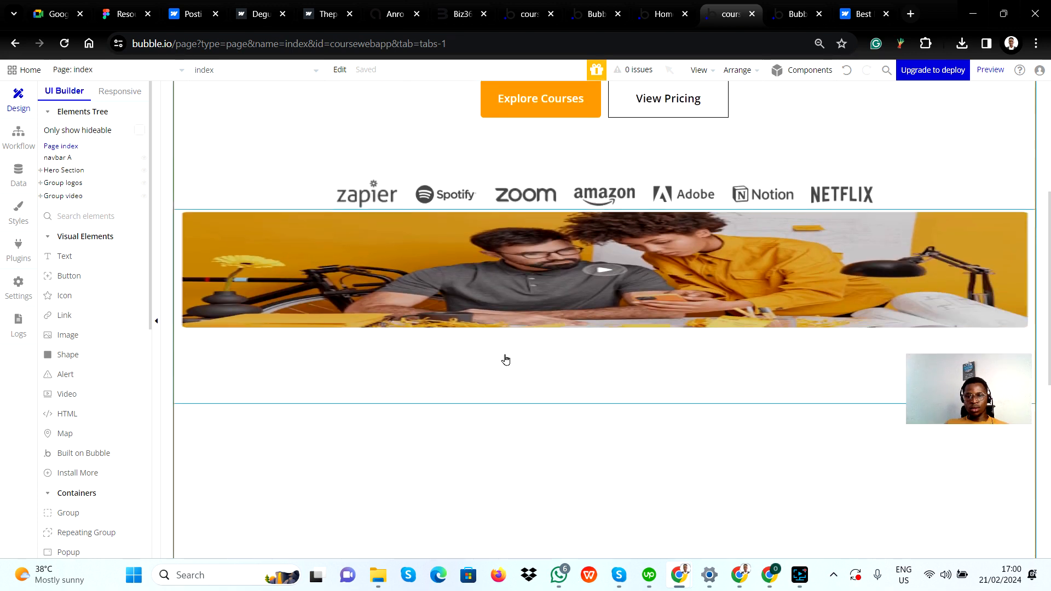
{"action": "scroll", "coordinate": [505, 359], "scroll_direction": "up", "scroll_amount": 4}
{"action": "scroll", "coordinate": [462, 373], "scroll_direction": "down", "scroll_amount": 6}
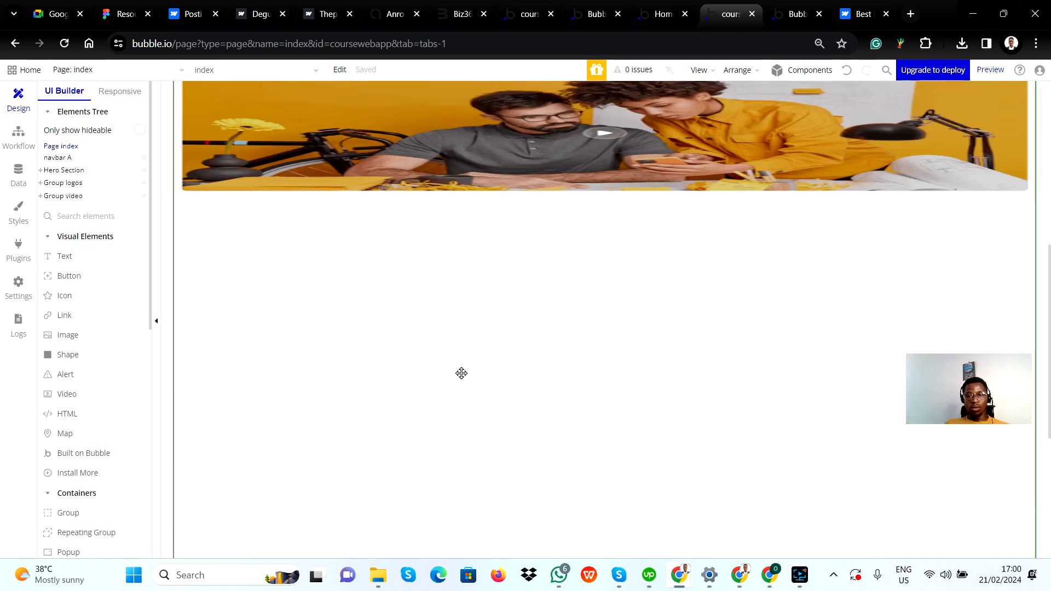
{"action": "scroll", "coordinate": [461, 373], "scroll_direction": "up", "scroll_amount": 2}
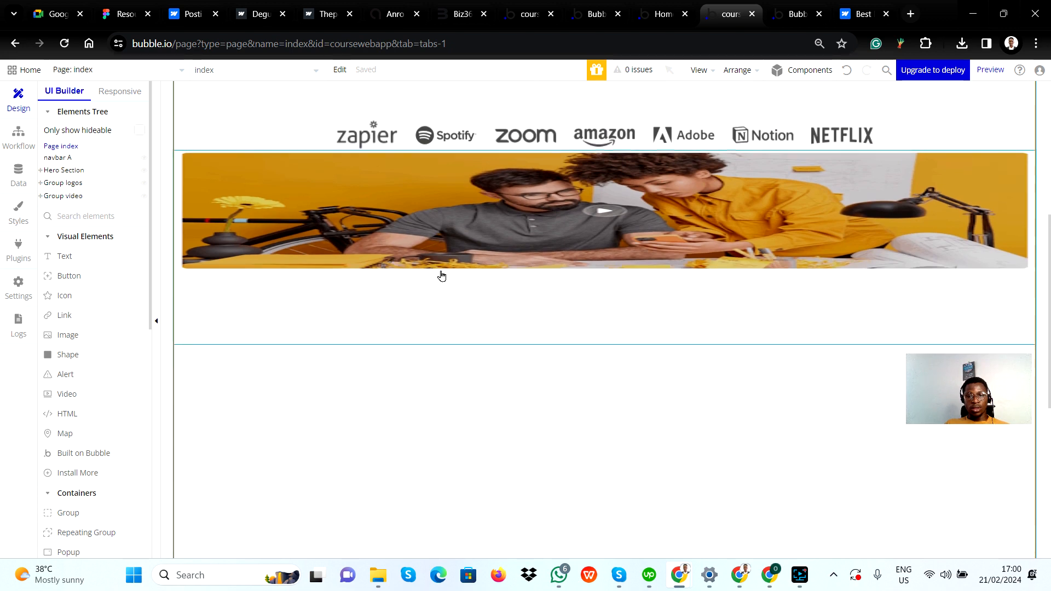
{"action": "scroll", "coordinate": [446, 284], "scroll_direction": "up", "scroll_amount": 7}
{"action": "scroll", "coordinate": [452, 306], "scroll_direction": "down", "scroll_amount": 3}
Keep the aspect ratio of the image in Group video fixed
{"action": "left_click", "coordinate": [453, 317]}
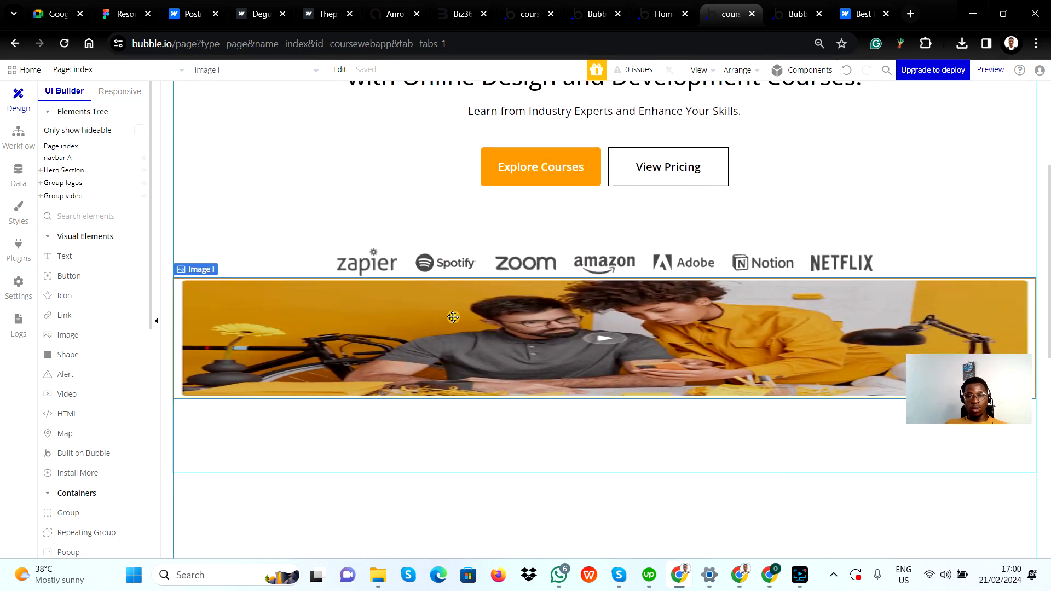
{"action": "double_click", "coordinate": [453, 317]}
{"action": "left_click", "coordinate": [687, 160]}
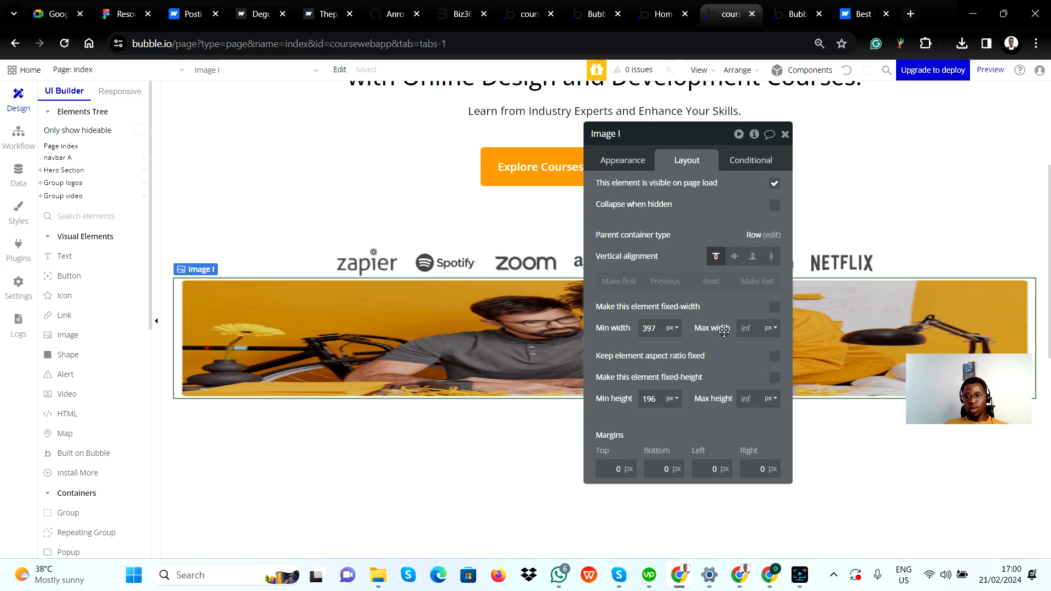
{"action": "left_click", "coordinate": [750, 330]}
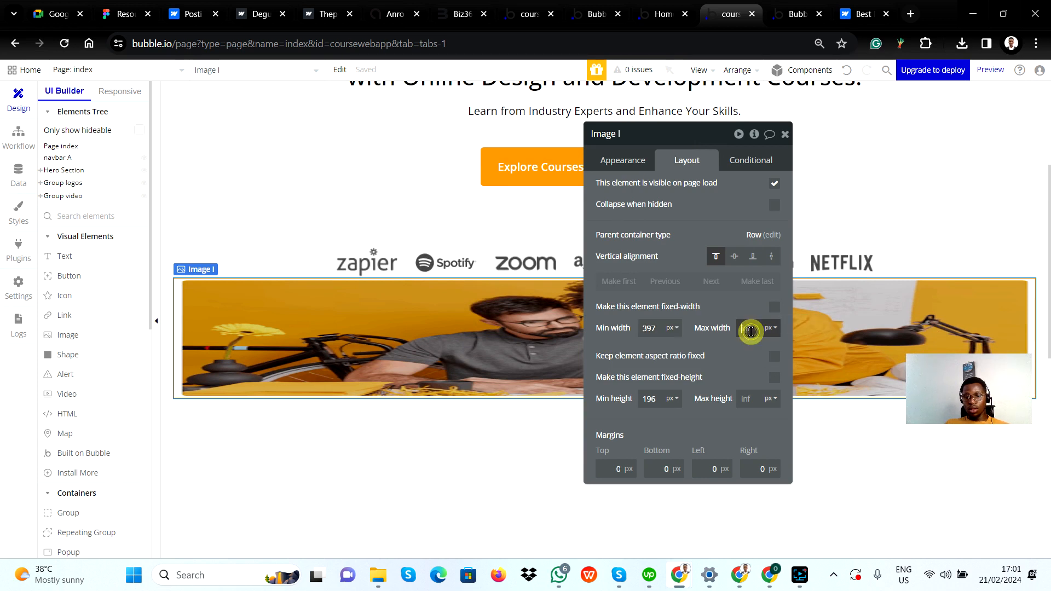
{"action": "left_click", "coordinate": [773, 357]}
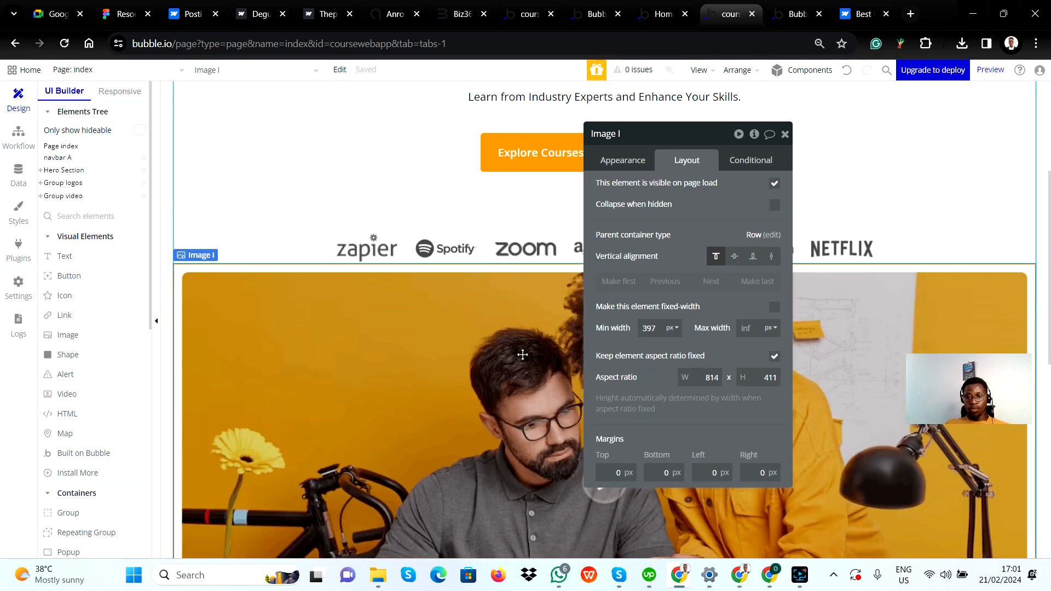
Set the image's max width to 1200 px and compare the result with the Figma design
{"action": "scroll", "coordinate": [436, 366], "scroll_direction": "down", "scroll_amount": 5}
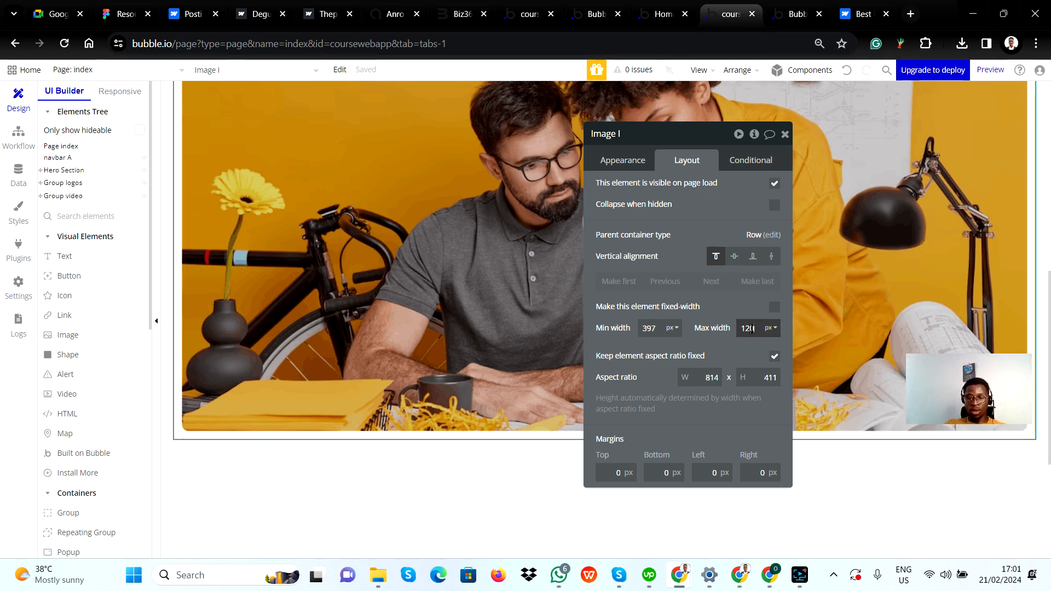
{"action": "left_click", "coordinate": [730, 346]}
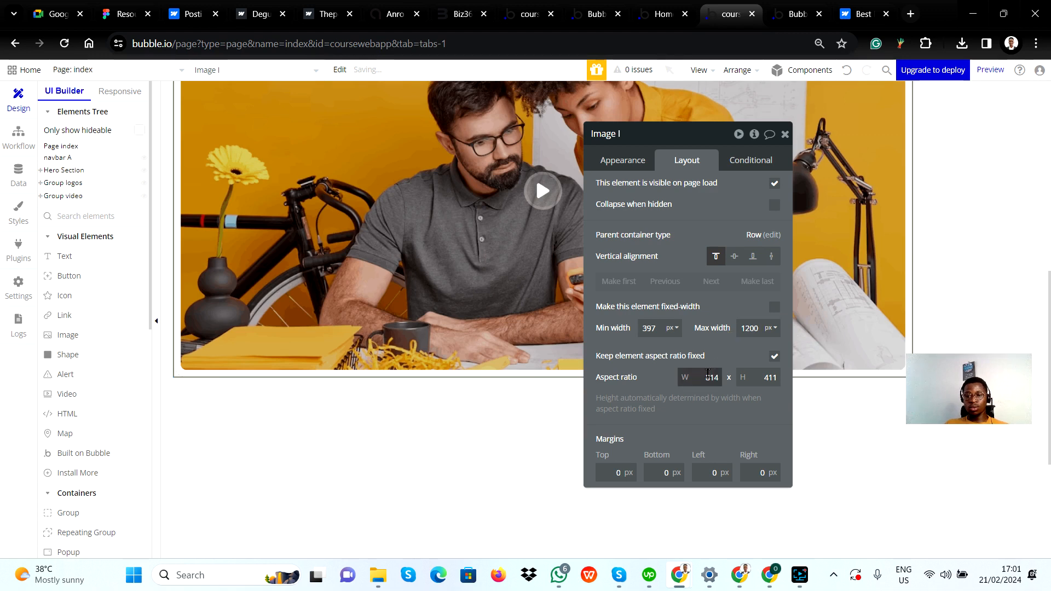
{"action": "scroll", "coordinate": [328, 413], "scroll_direction": "up", "scroll_amount": 4}
{"action": "key", "text": "alt+Tab"}
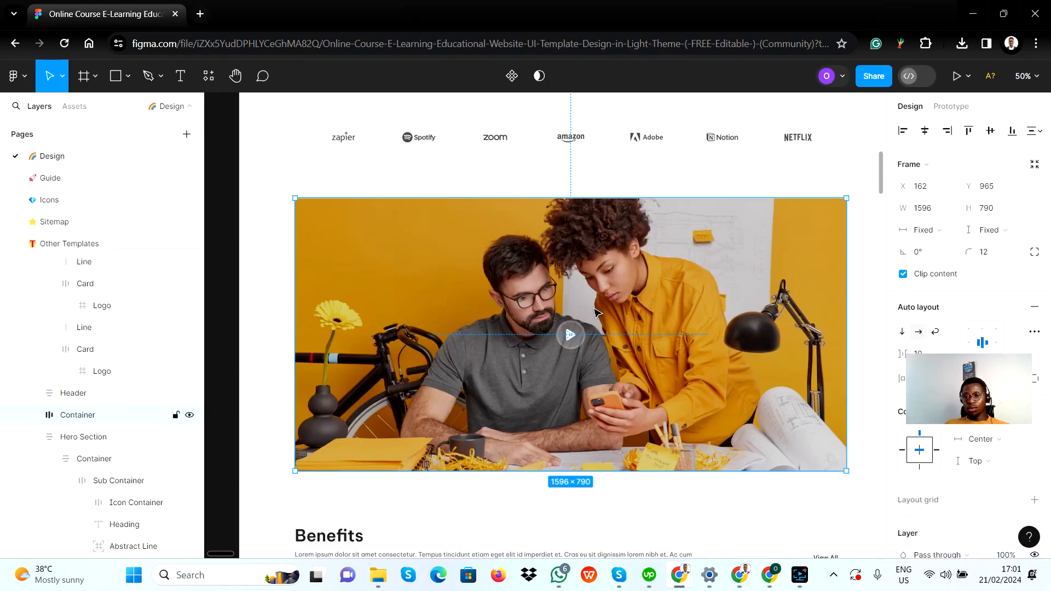
{"action": "key", "text": "alt+Tab"}
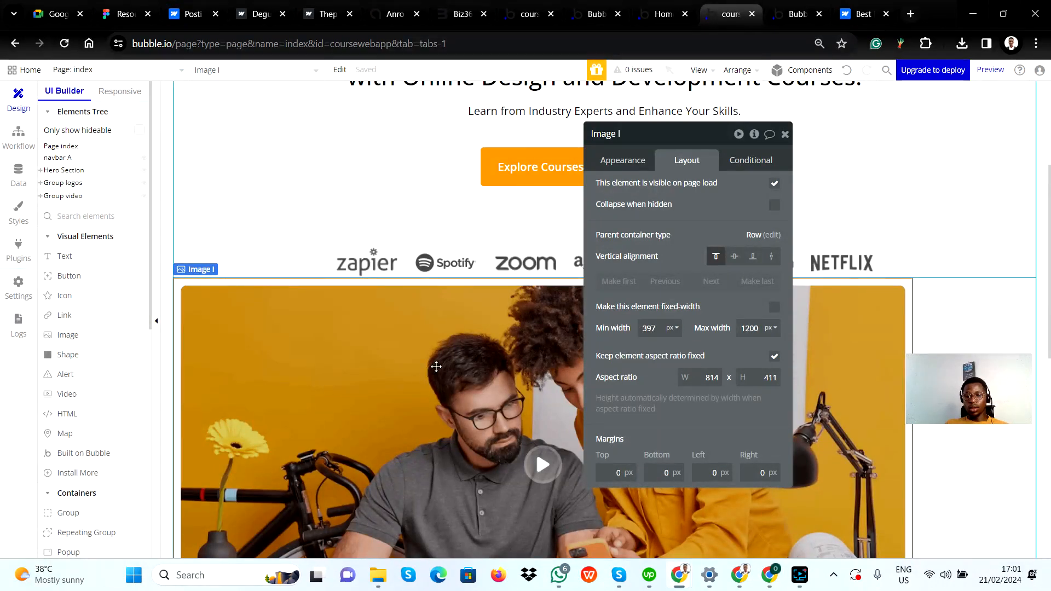
Set the image's min width to 0 px, centre it vertically and close its property editor
{"action": "scroll", "coordinate": [683, 327], "scroll_direction": "down", "scroll_amount": 1}
{"action": "scroll", "coordinate": [590, 344], "scroll_direction": "down", "scroll_amount": 4}
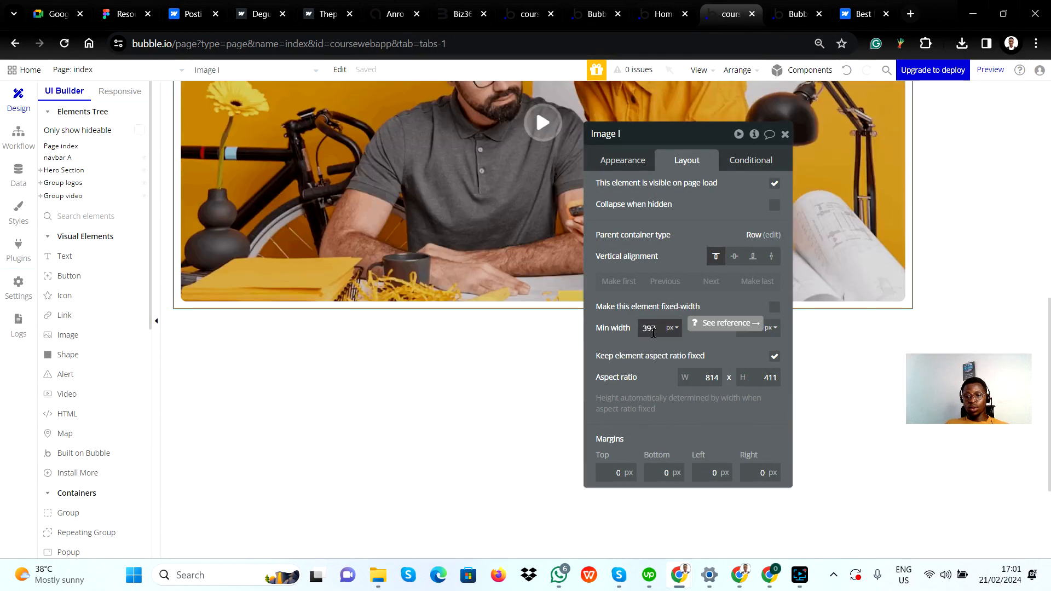
{"action": "double_click", "coordinate": [654, 328]}
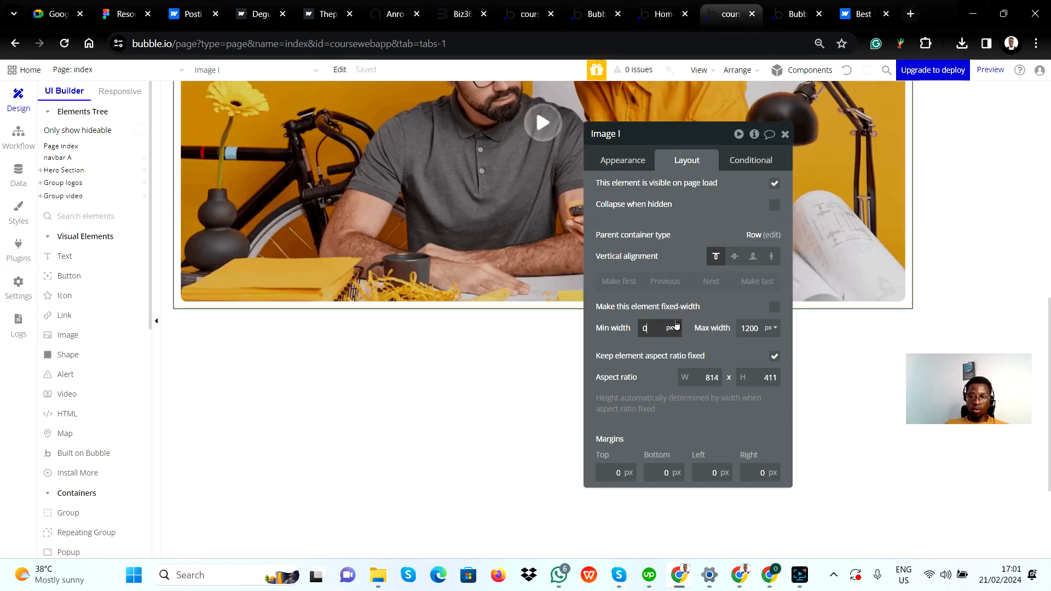
{"action": "type", "text": "0"}
{"action": "left_click", "coordinate": [714, 298]}
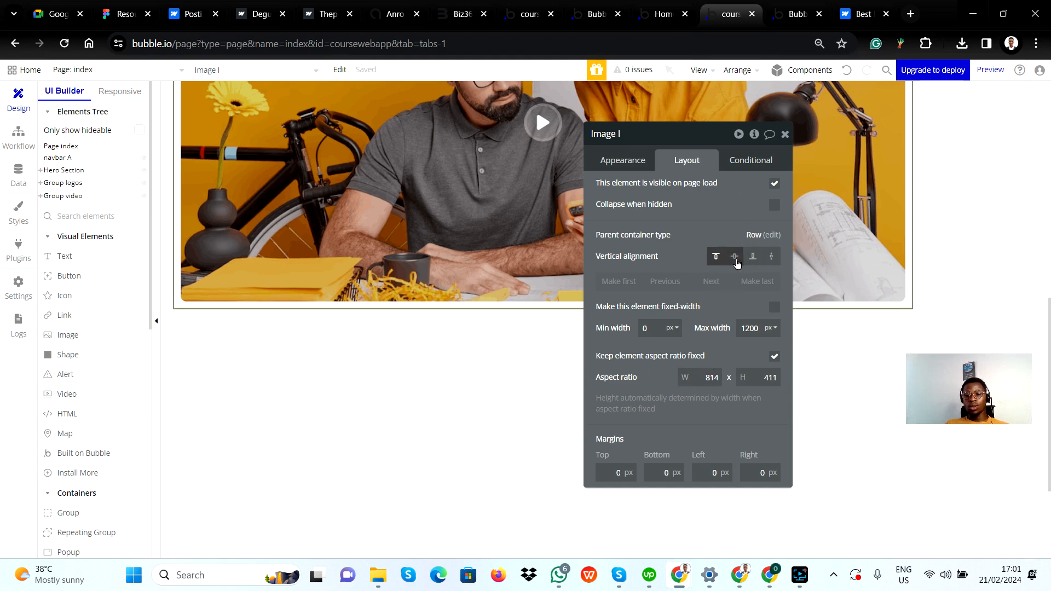
{"action": "left_click", "coordinate": [735, 258]}
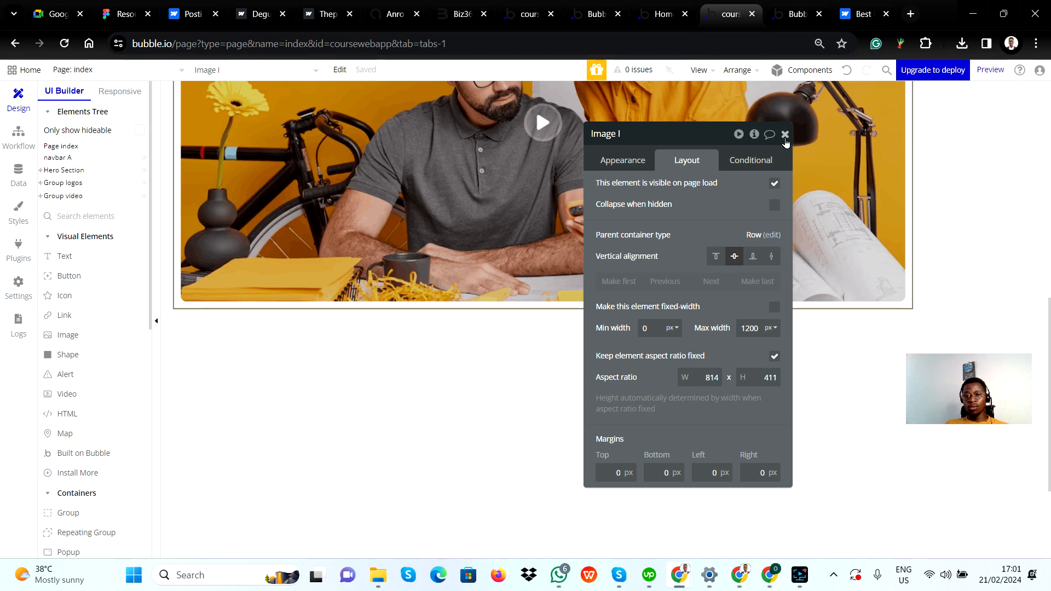
{"action": "left_click", "coordinate": [785, 135]}
Set the container alignment of Group video to Centered
{"action": "scroll", "coordinate": [629, 378], "scroll_direction": "down", "scroll_amount": 2}
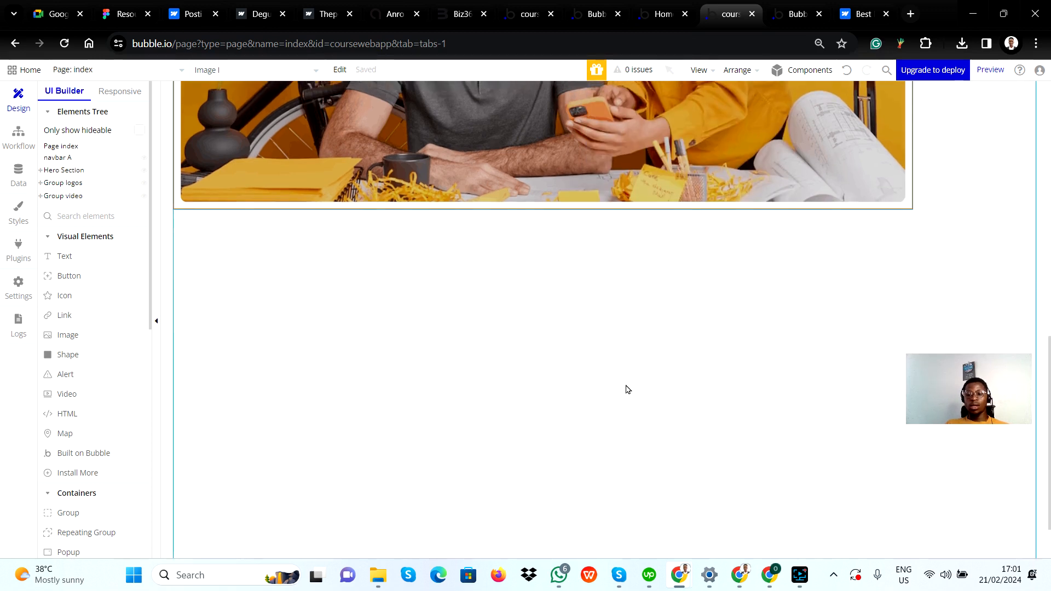
{"action": "scroll", "coordinate": [657, 372], "scroll_direction": "up", "scroll_amount": 5}
{"action": "scroll", "coordinate": [695, 357], "scroll_direction": "up", "scroll_amount": 1}
{"action": "left_click", "coordinate": [954, 255]}
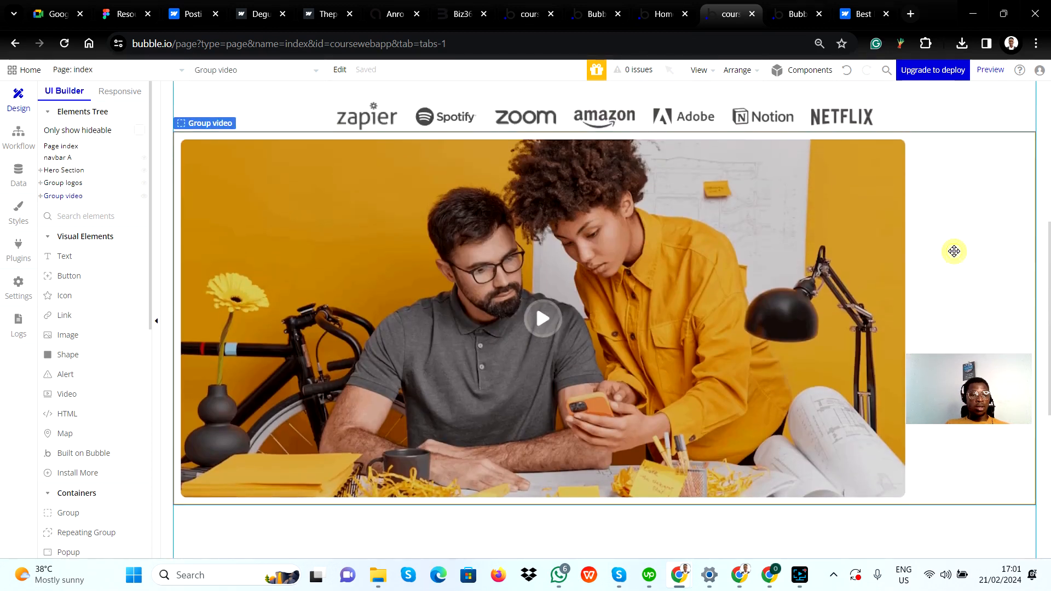
{"action": "double_click", "coordinate": [954, 251]}
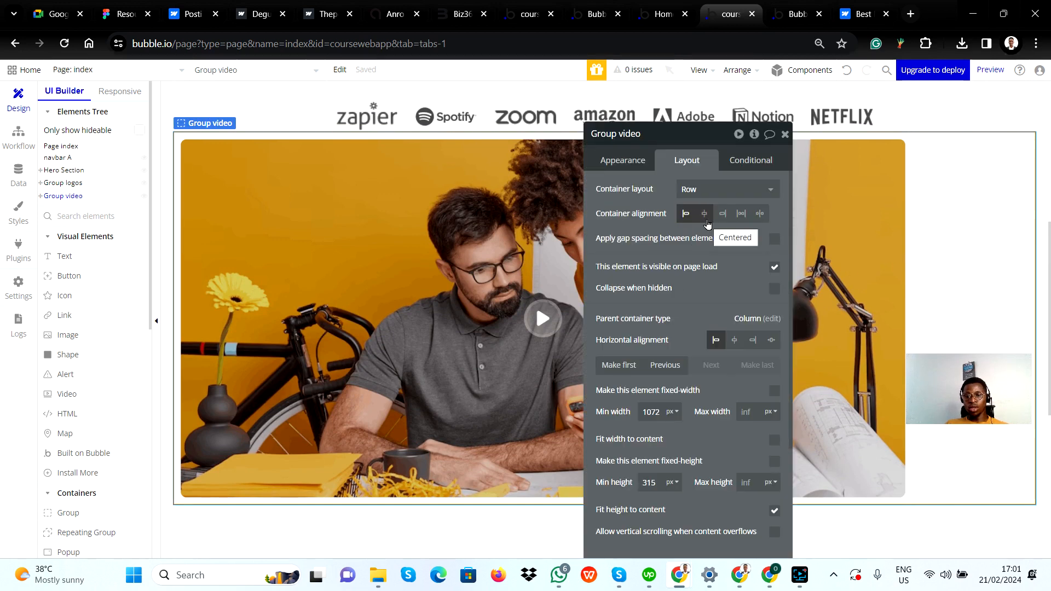
{"action": "left_click", "coordinate": [707, 222]}
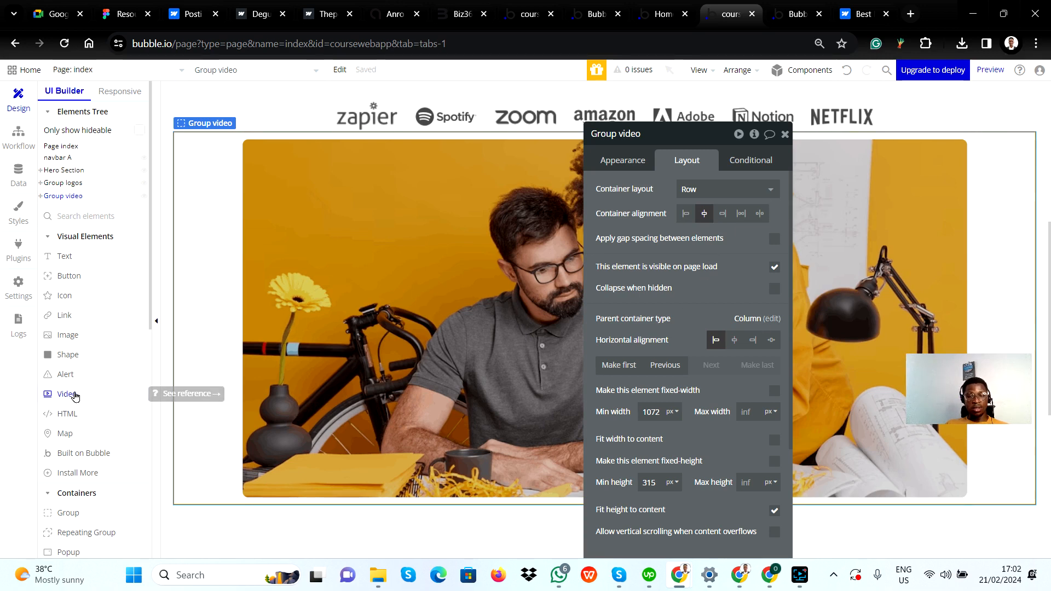
{"action": "left_click", "coordinate": [76, 396]}
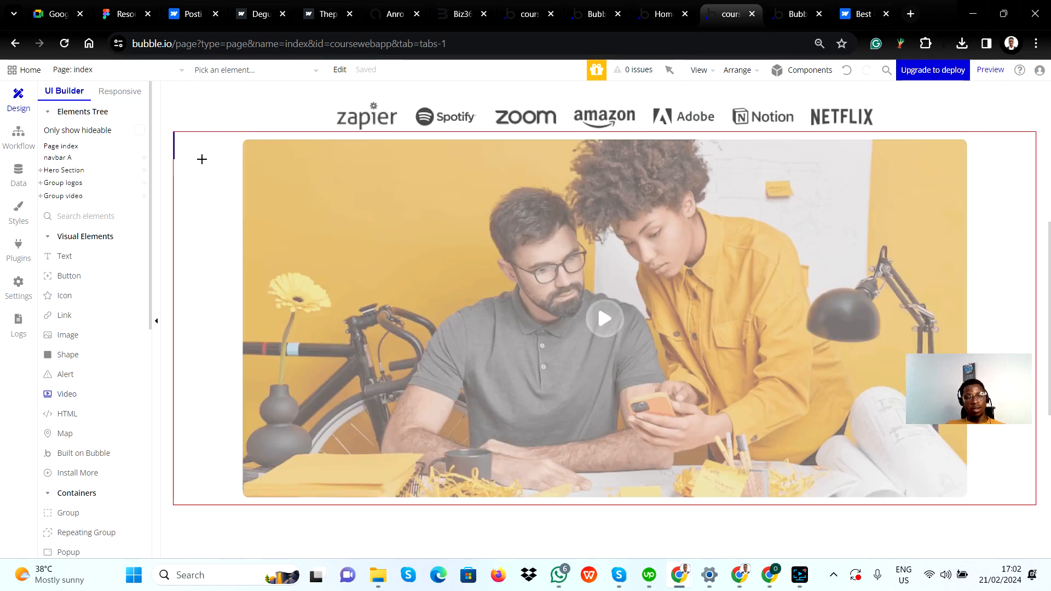
{"action": "key", "text": "Escape"}
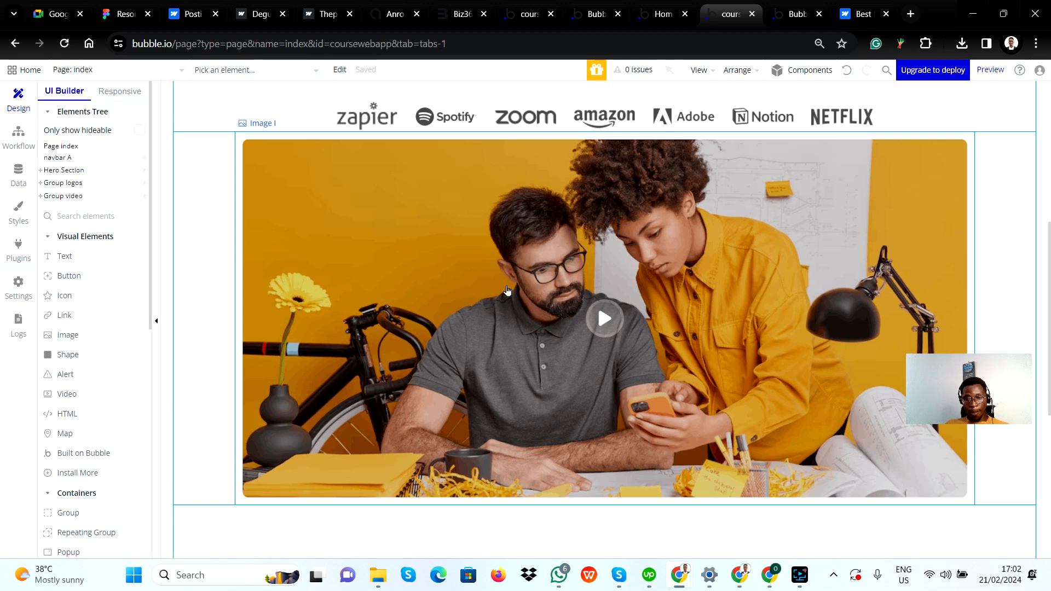
{"action": "double_click", "coordinate": [506, 286]}
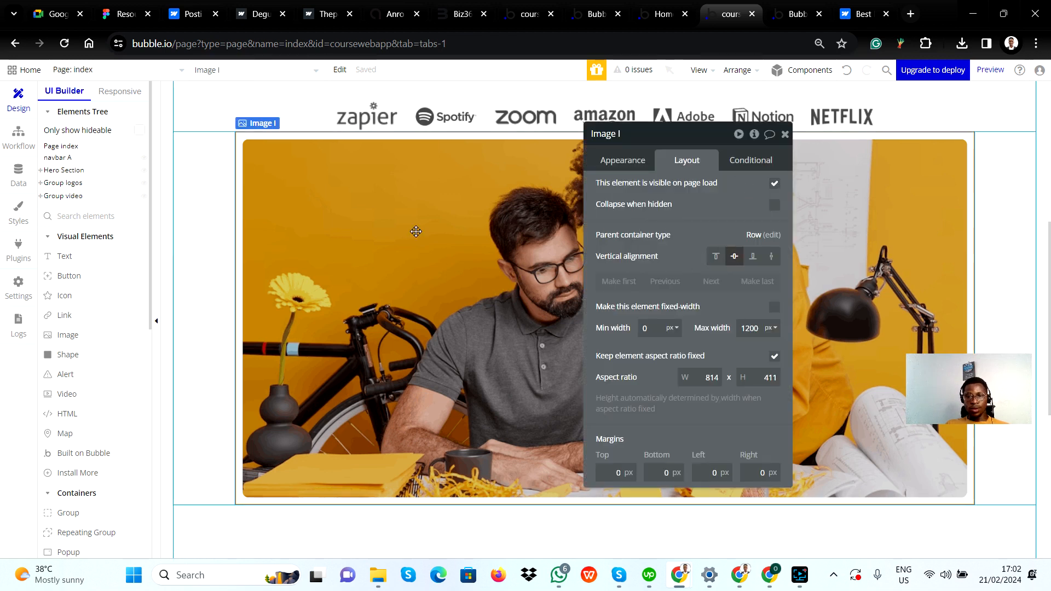
Centre Group video horizontally in the page and set its min width to 0 px
{"action": "left_click", "coordinate": [1001, 175]}
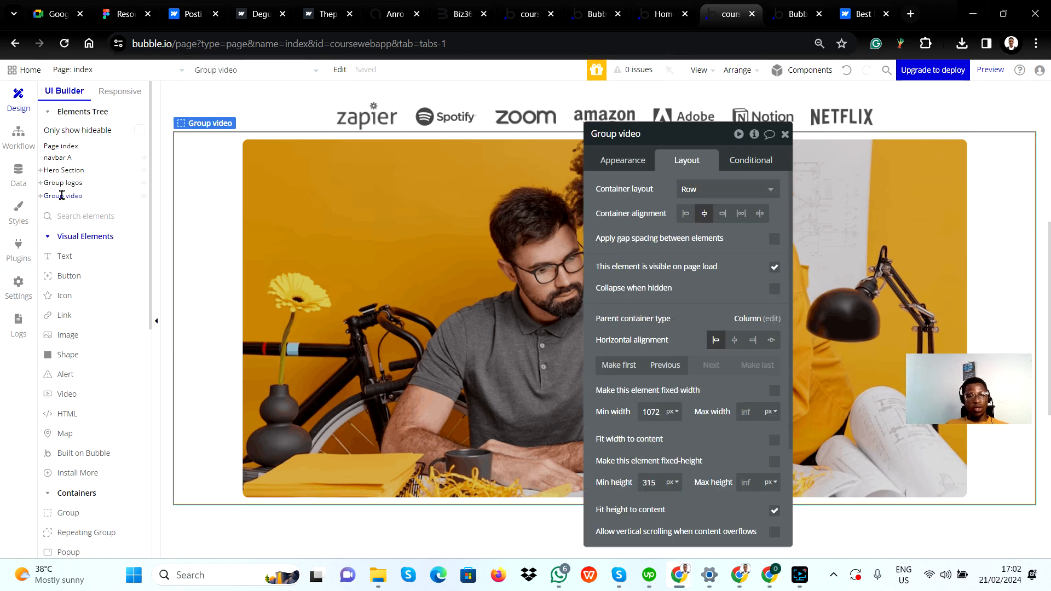
{"action": "left_click", "coordinate": [736, 341]}
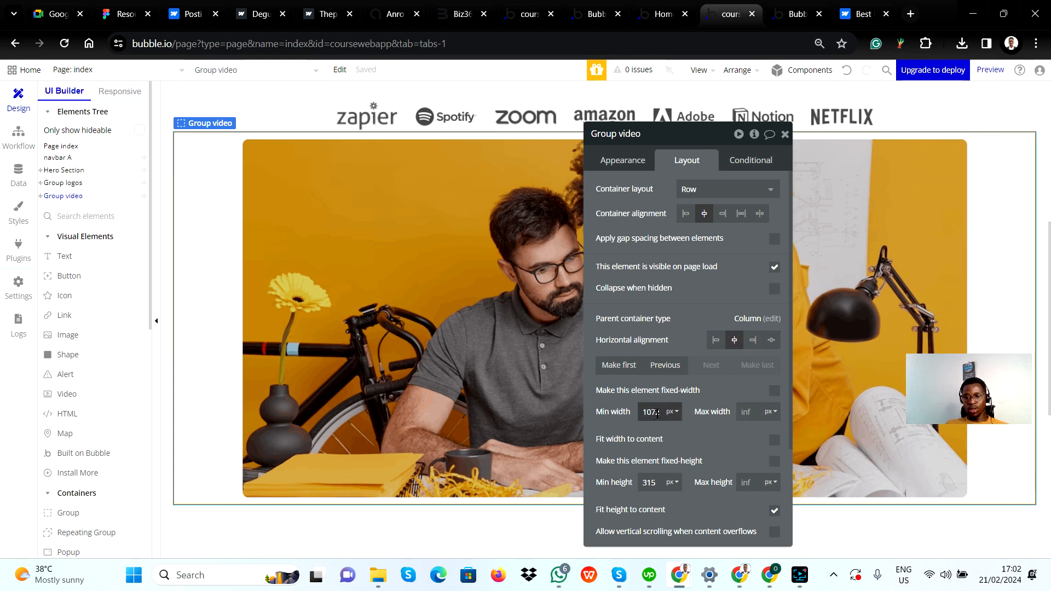
{"action": "double_click", "coordinate": [655, 414]}
{"action": "type", "text": "0"}
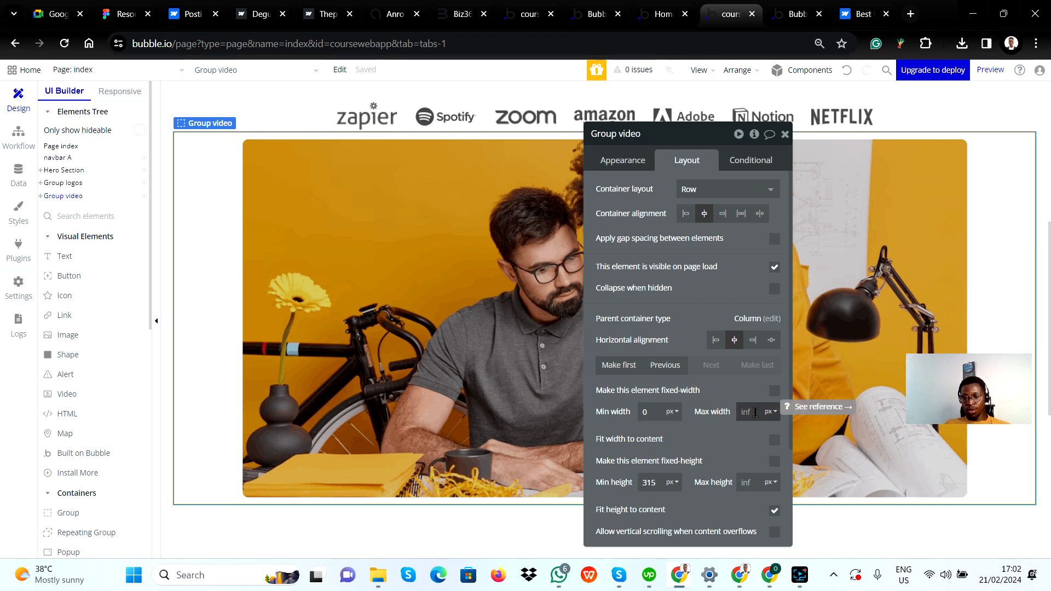
{"action": "scroll", "coordinate": [719, 435], "scroll_direction": "down", "scroll_amount": 2}
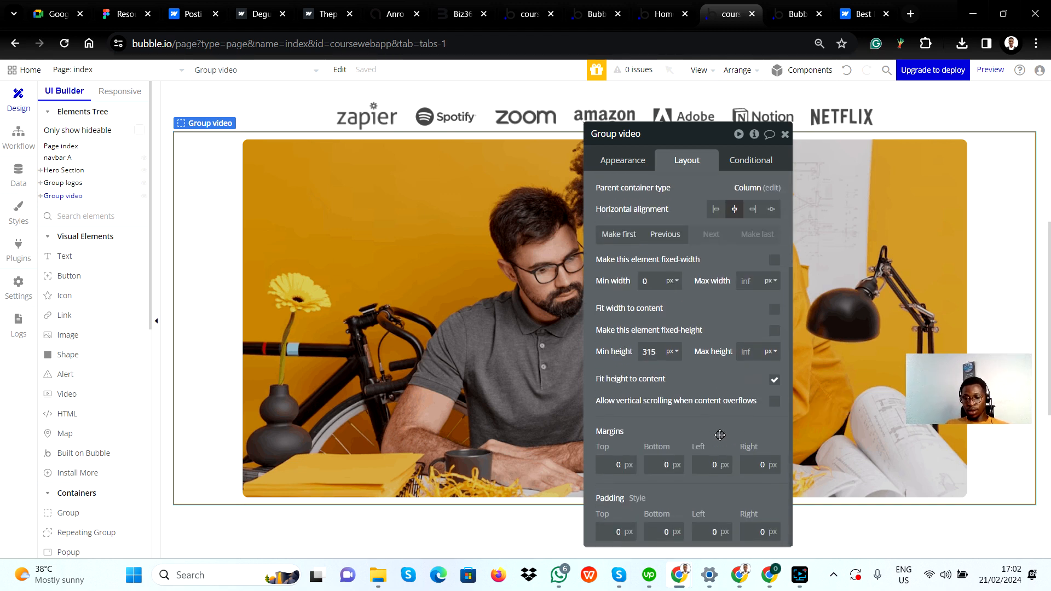
{"action": "scroll", "coordinate": [706, 356], "scroll_direction": "up", "scroll_amount": 2}
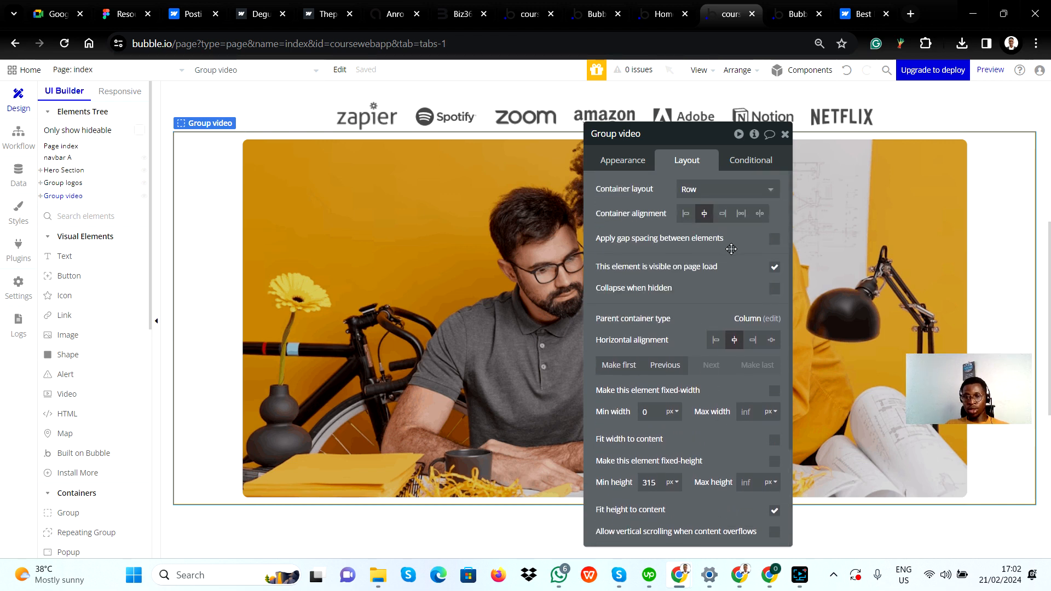
Close the property editor of Group video and compare the section's spacing with the Figma design
{"action": "left_click", "coordinate": [785, 133]}
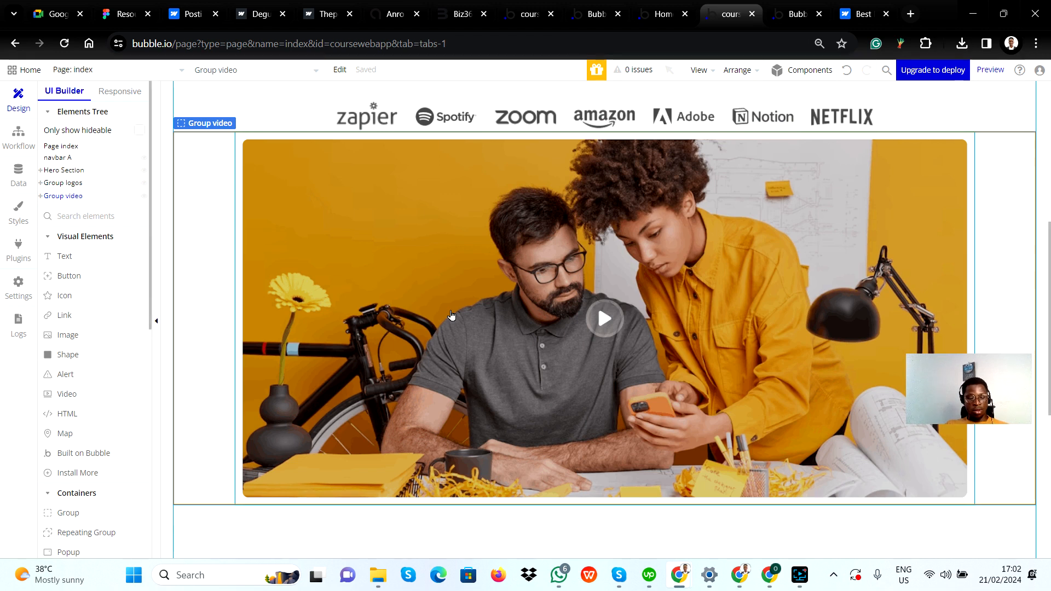
{"action": "key", "text": "alt+Tab"}
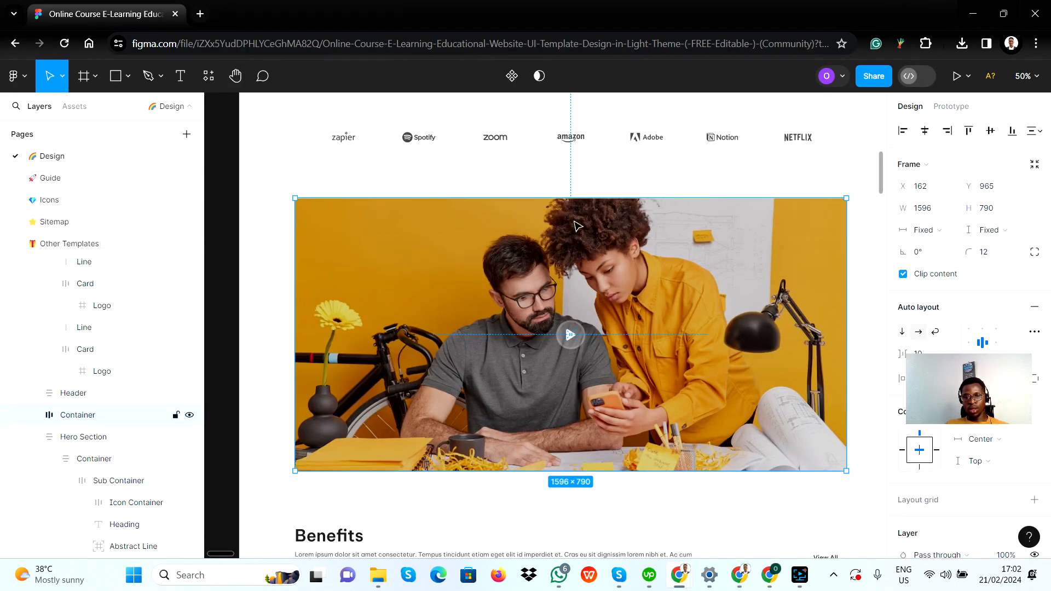
{"action": "key", "text": "alt+Tab"}
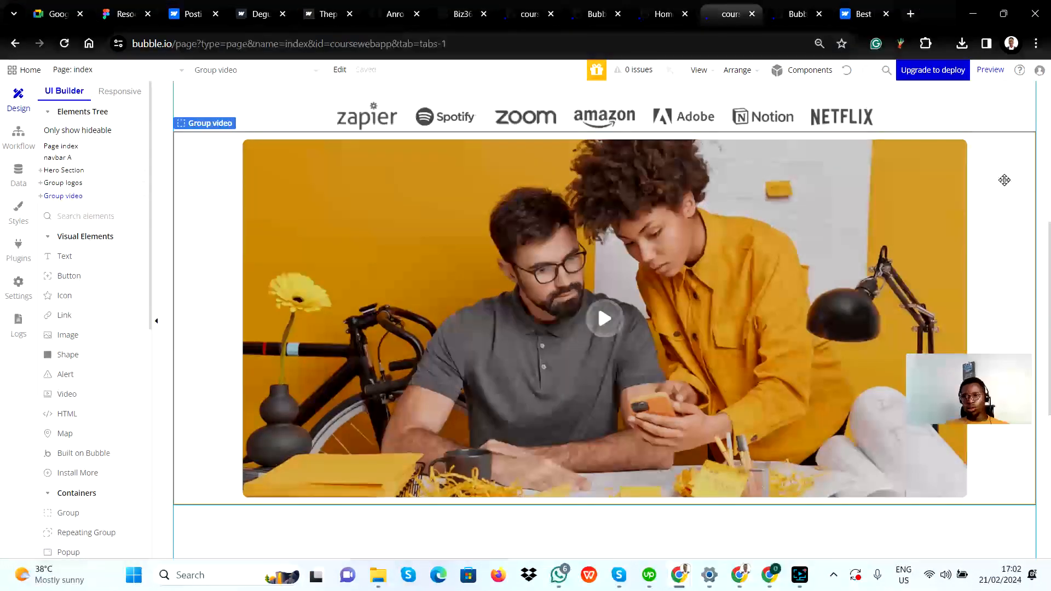
Set the top margin of Group video to 110 px and close its property editor
{"action": "left_click", "coordinate": [1004, 180]}
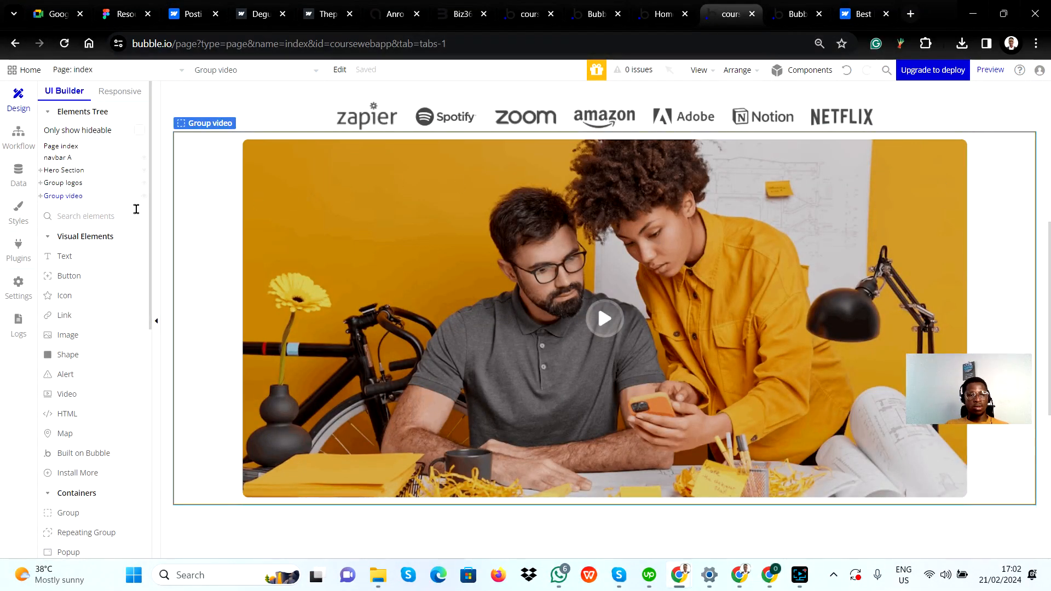
{"action": "double_click", "coordinate": [1004, 186]}
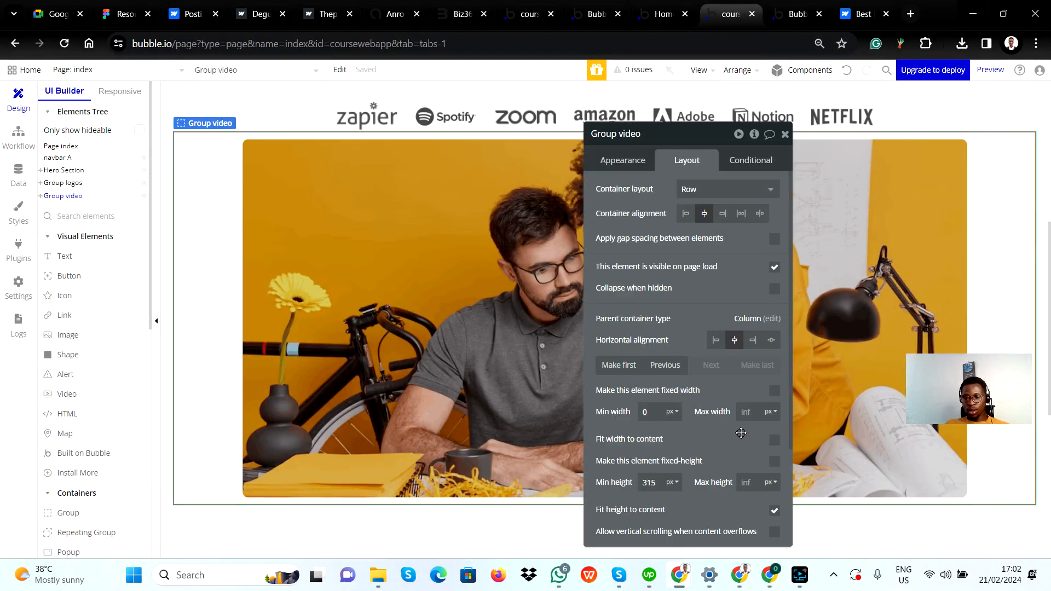
{"action": "scroll", "coordinate": [689, 427], "scroll_direction": "down", "scroll_amount": 3}
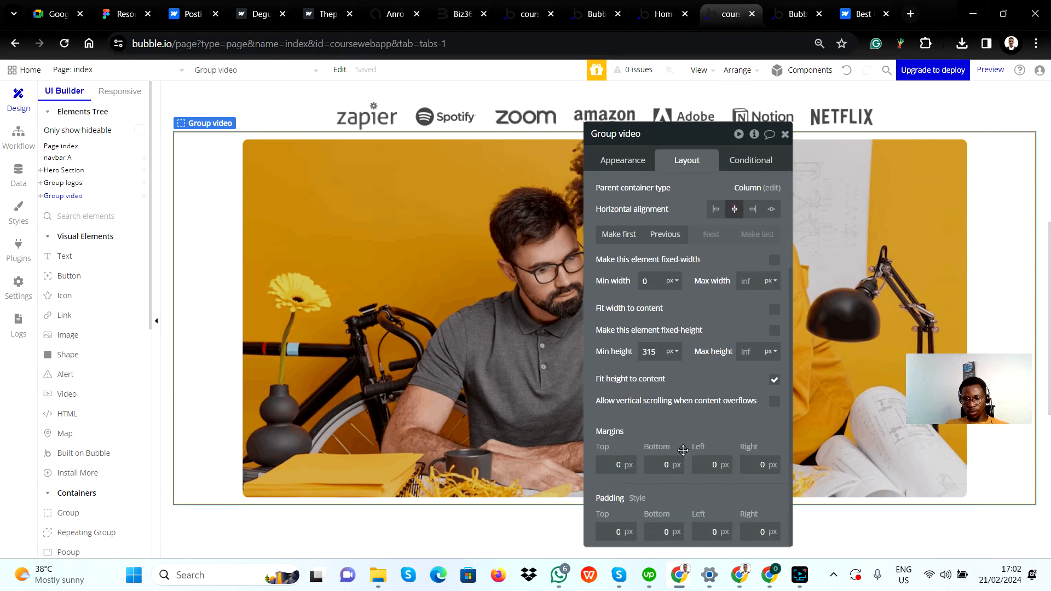
{"action": "scroll", "coordinate": [665, 471], "scroll_direction": "up", "scroll_amount": 3}
{"action": "scroll", "coordinate": [646, 489], "scroll_direction": "down", "scroll_amount": 3}
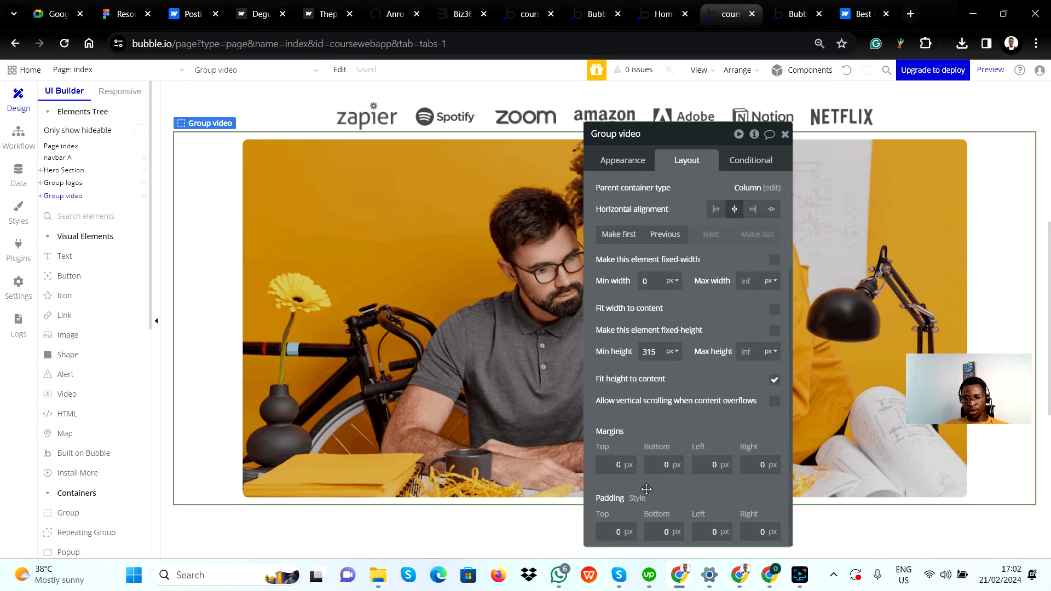
{"action": "left_click", "coordinate": [615, 468]}
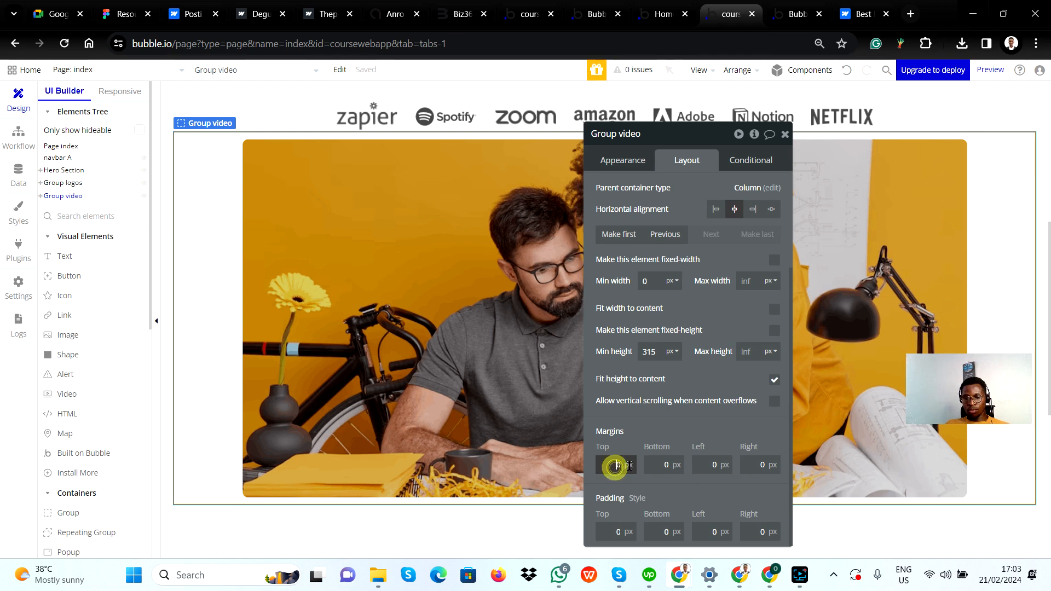
{"action": "type", "text": "45"}
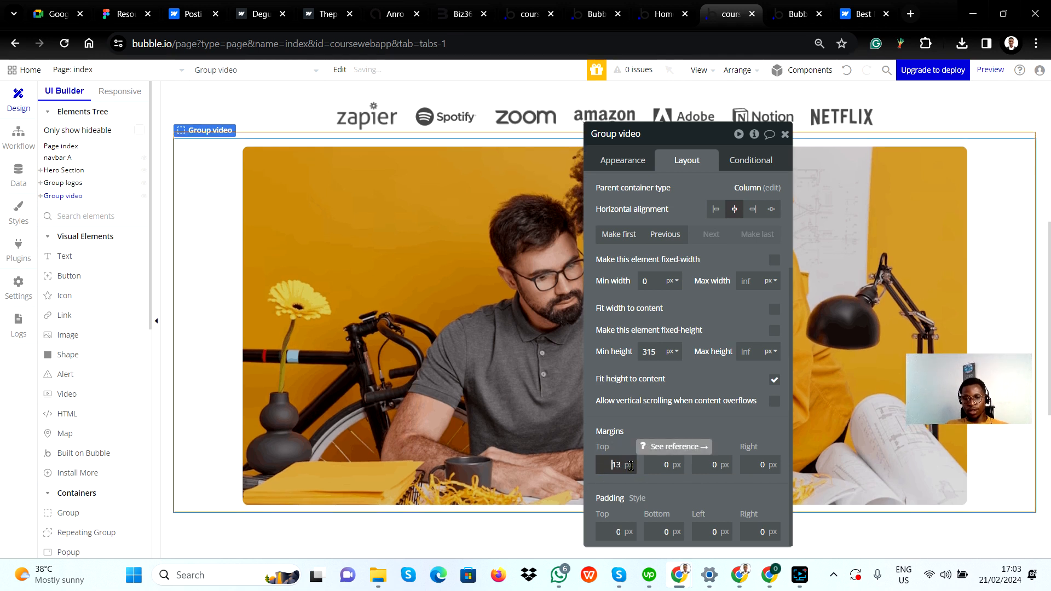
{"action": "key", "text": "Up"}
{"action": "key", "text": "Up"}
{"action": "key", "text": "Up"}
{"action": "key", "text": "Up"}
{"action": "key", "text": "Up"}
{"action": "key", "text": "Up"}
{"action": "key", "text": "Up"}
{"action": "key", "text": "Up"}
{"action": "key", "text": "Up"}
{"action": "key", "text": "Up"}
{"action": "key", "text": "Up"}
{"action": "key", "text": "Up"}
{"action": "key", "text": "Up"}
{"action": "key", "text": "Up"}
{"action": "key", "text": "Up"}
{"action": "key", "text": "Up"}
{"action": "key", "text": "Up"}
{"action": "key", "text": "Up"}
{"action": "key", "text": "Up"}
{"action": "key", "text": "Up"}
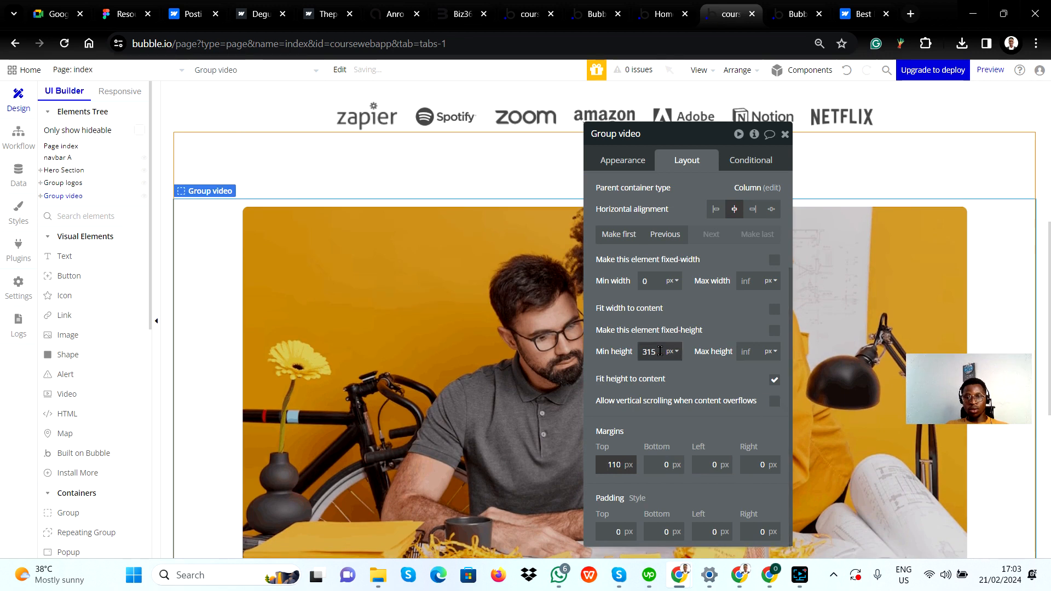
{"action": "left_click", "coordinate": [784, 134]}
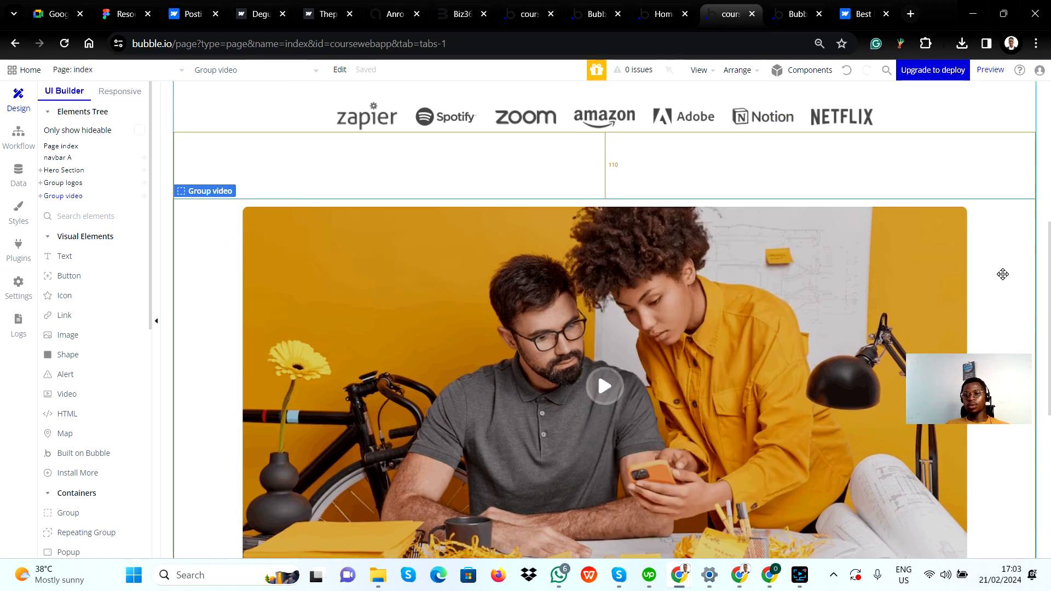
Deselect Group video and examine the page's spacing from the hero section down to the empty area below the video image
{"action": "scroll", "coordinate": [431, 318], "scroll_direction": "up", "scroll_amount": 3}
{"action": "scroll", "coordinate": [438, 309], "scroll_direction": "up", "scroll_amount": 3}
{"action": "scroll", "coordinate": [466, 329], "scroll_direction": "down", "scroll_amount": 1}
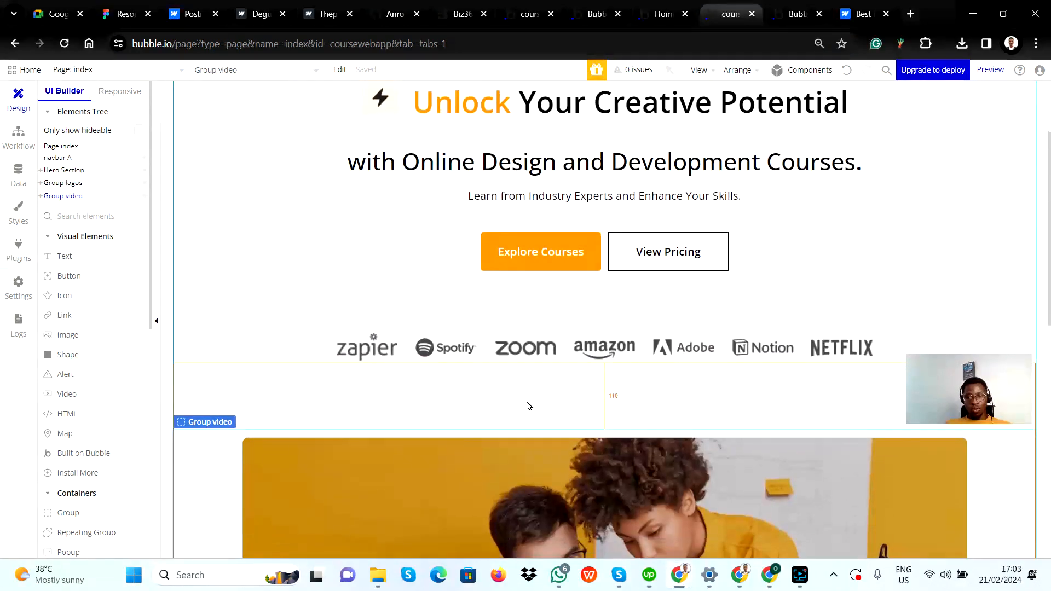
{"action": "right_click", "coordinate": [472, 379]}
{"action": "left_click", "coordinate": [287, 274]}
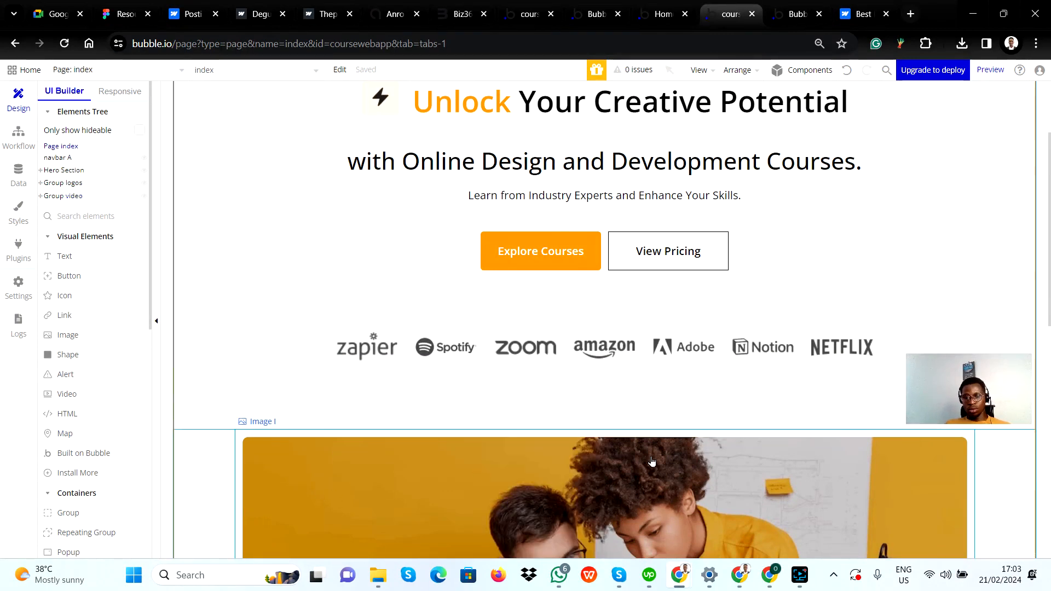
{"action": "scroll", "coordinate": [536, 398], "scroll_direction": "down", "scroll_amount": 7}
{"action": "scroll", "coordinate": [536, 397], "scroll_direction": "up", "scroll_amount": 8}
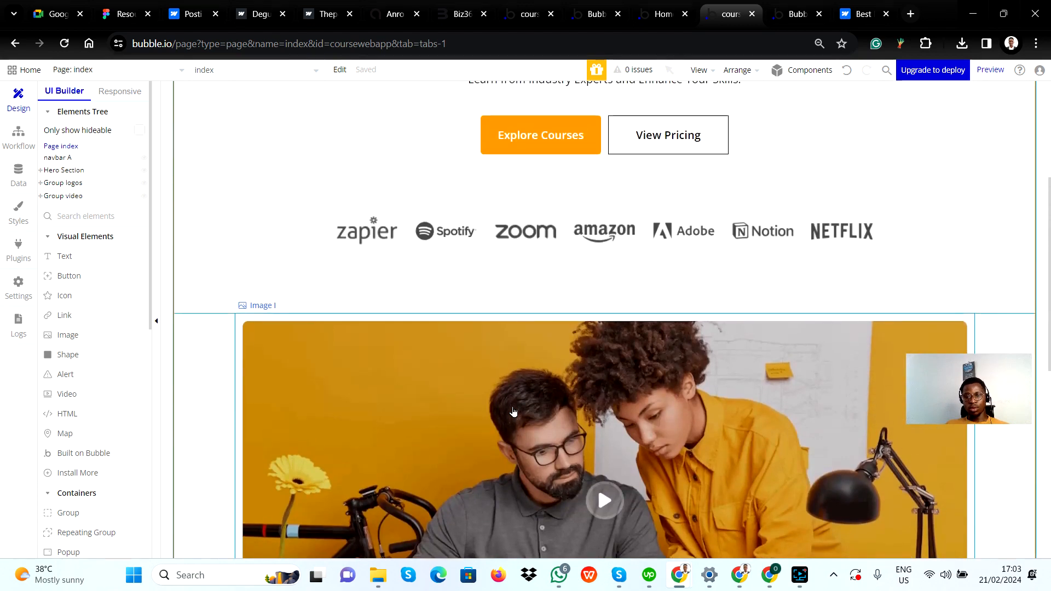
{"action": "scroll", "coordinate": [513, 411], "scroll_direction": "down", "scroll_amount": 7}
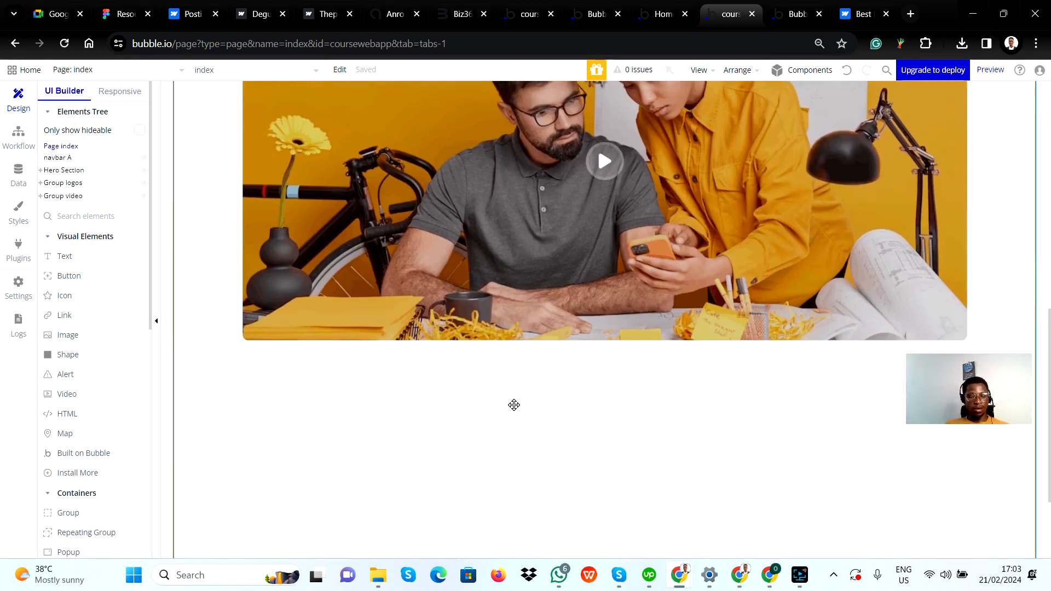
Switch to the Figma design, examine the Benefits section below the video image and select its frame
{"action": "key", "text": "alt+Tab"}
{"action": "scroll", "coordinate": [436, 371], "scroll_direction": "up", "scroll_amount": 1}
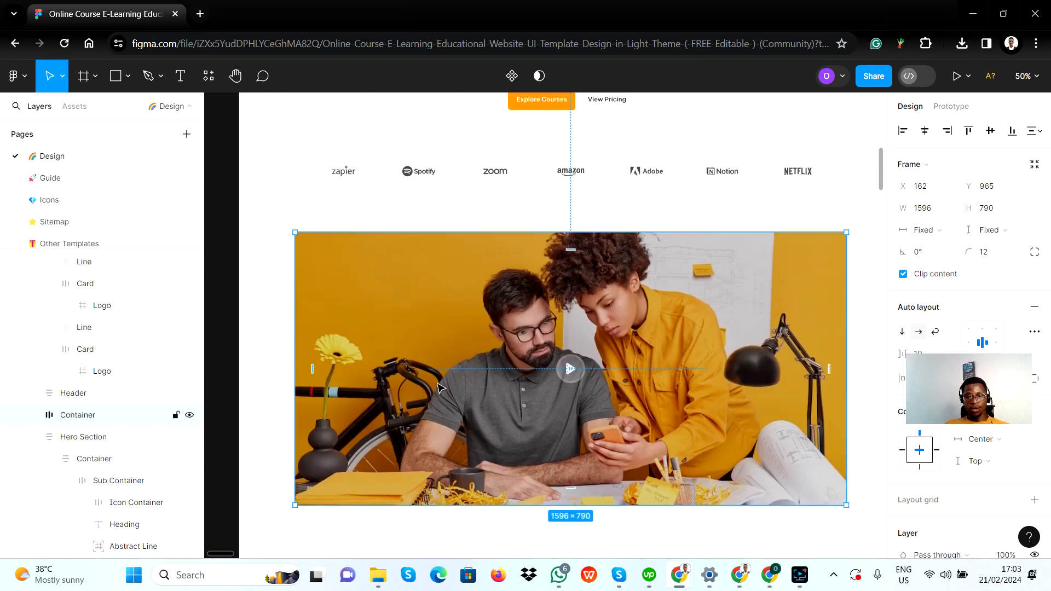
{"action": "scroll", "coordinate": [438, 387], "scroll_direction": "down", "scroll_amount": 7}
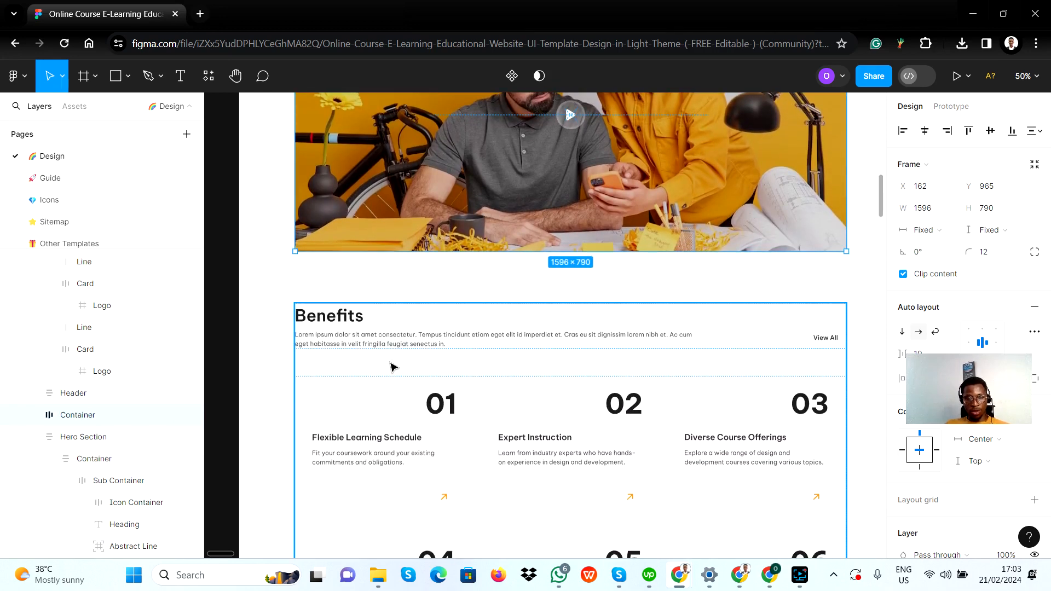
{"action": "scroll", "coordinate": [382, 364], "scroll_direction": "down", "scroll_amount": 1}
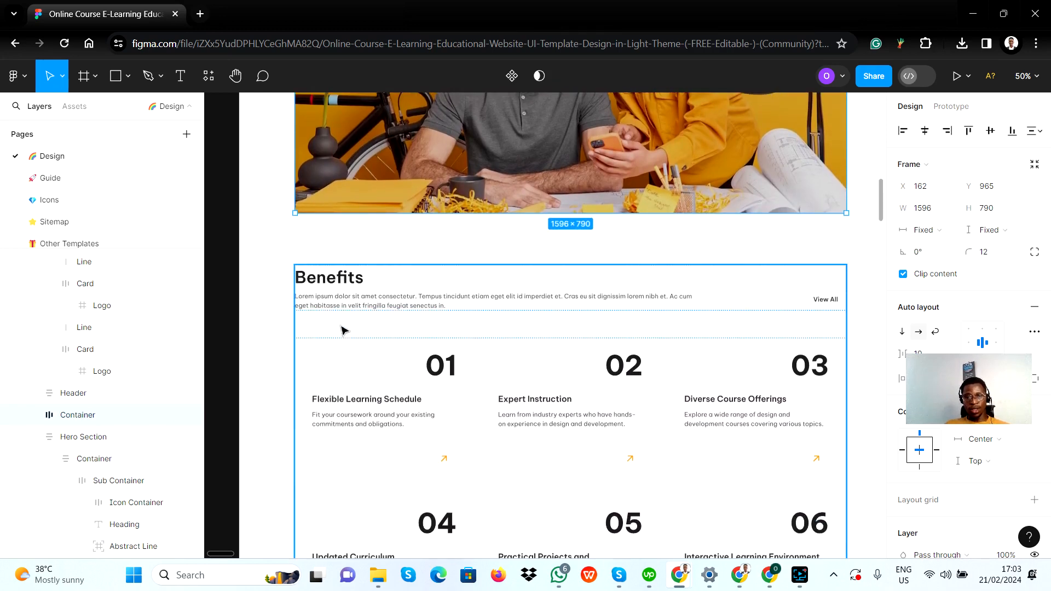
{"action": "scroll", "coordinate": [377, 334], "scroll_direction": "down", "scroll_amount": 4}
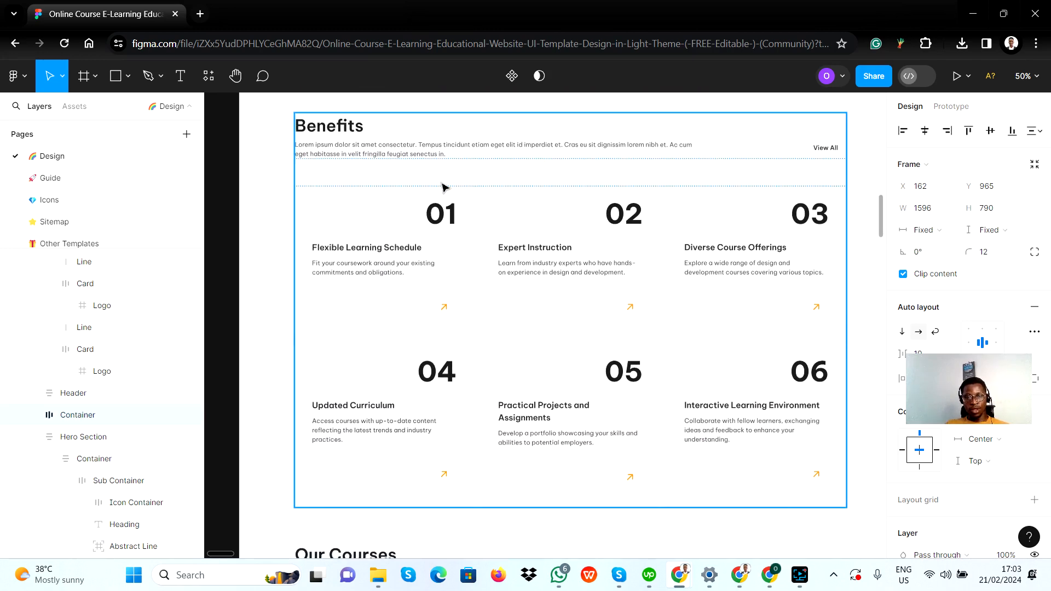
{"action": "scroll", "coordinate": [443, 186], "scroll_direction": "up", "scroll_amount": 1}
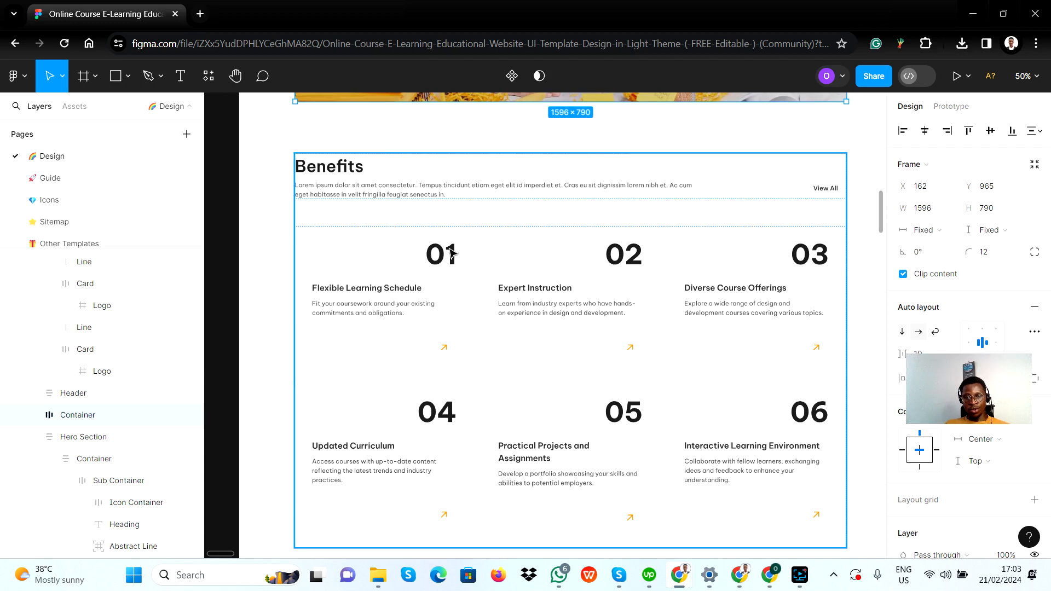
{"action": "left_click", "coordinate": [433, 170]}
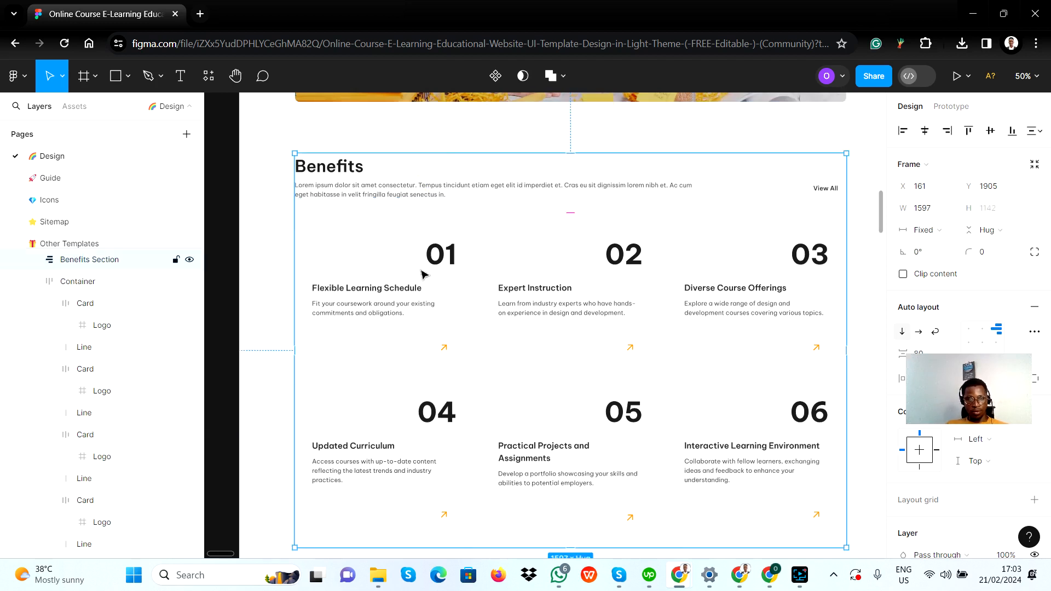